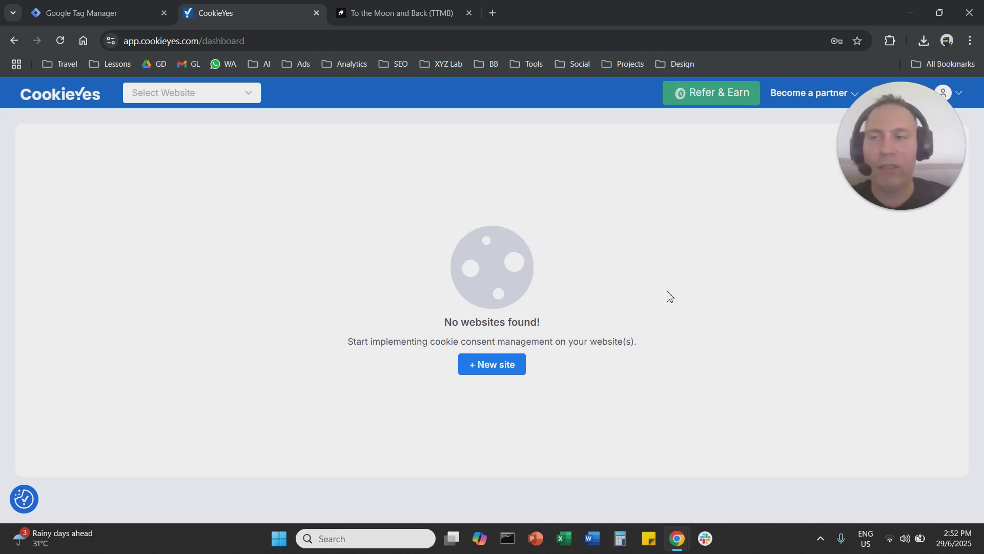
{"action": "left_click", "coordinate": [492, 373]}
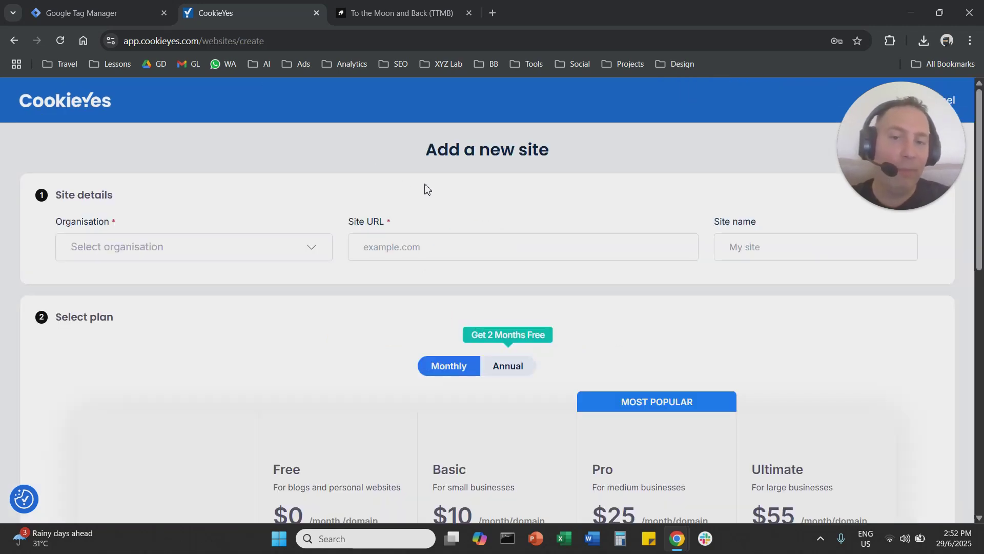
{"action": "left_click", "coordinate": [406, 8]}
{"action": "left_click", "coordinate": [292, 42]}
{"action": "key", "text": "ctrl+c"}
{"action": "right_click", "coordinate": [291, 42]}
{"action": "left_click", "coordinate": [327, 151]}
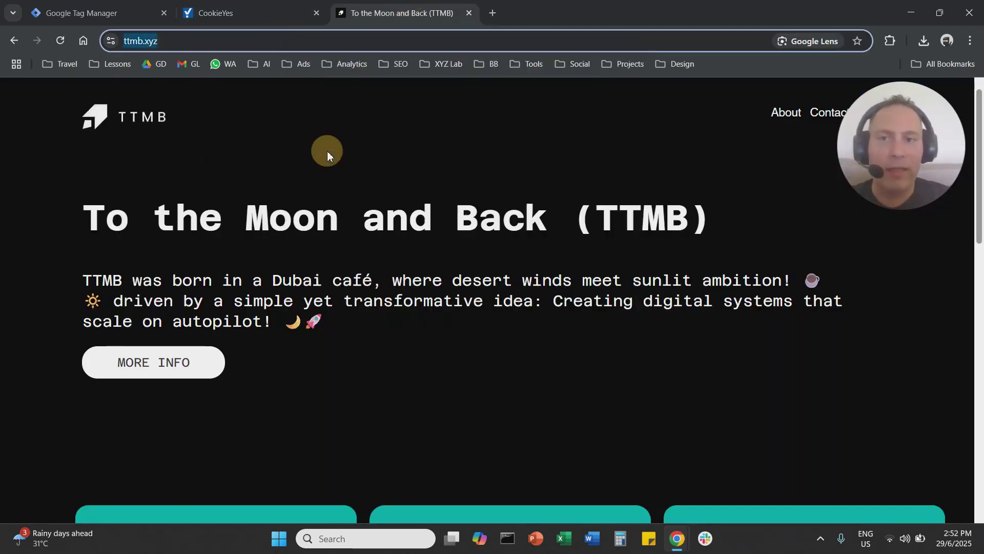
{"action": "left_click", "coordinate": [248, 12]}
{"action": "left_click", "coordinate": [397, 247]}
{"action": "key", "text": "ctrl+v"}
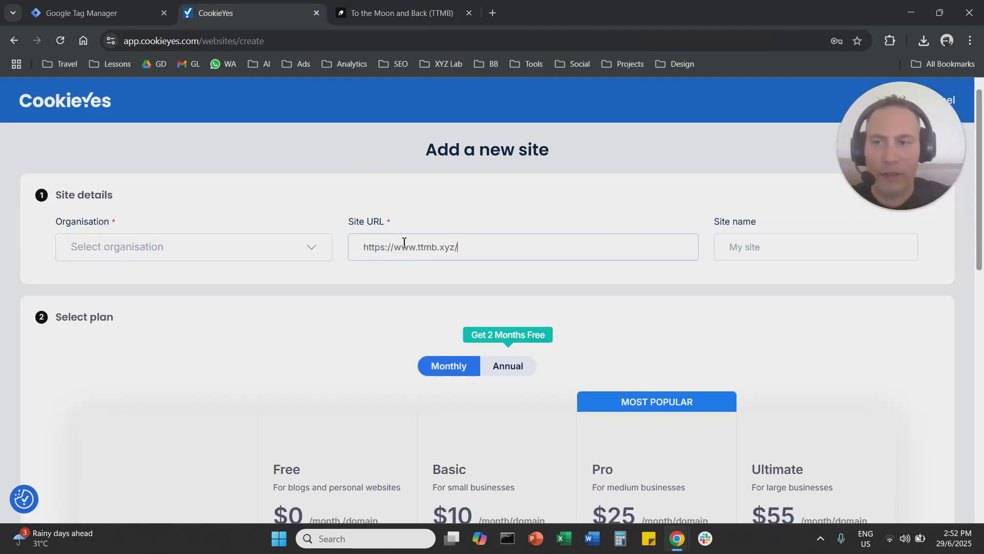
Step: Assign the site to the account's organisation and name it TTMB
{"action": "left_click", "coordinate": [282, 248]}
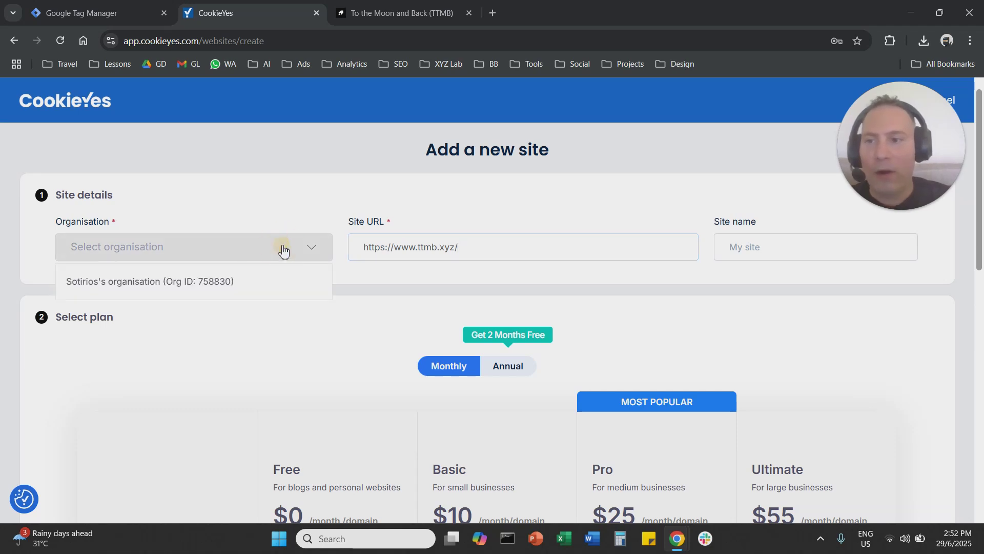
{"action": "left_click", "coordinate": [241, 293]}
{"action": "left_click", "coordinate": [764, 253]}
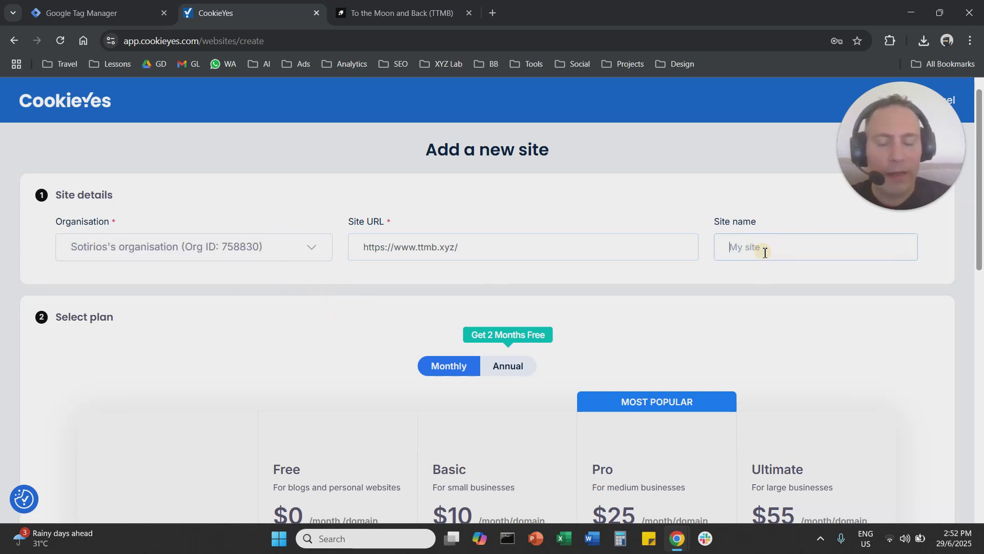
{"action": "type", "text": "TTMB"}
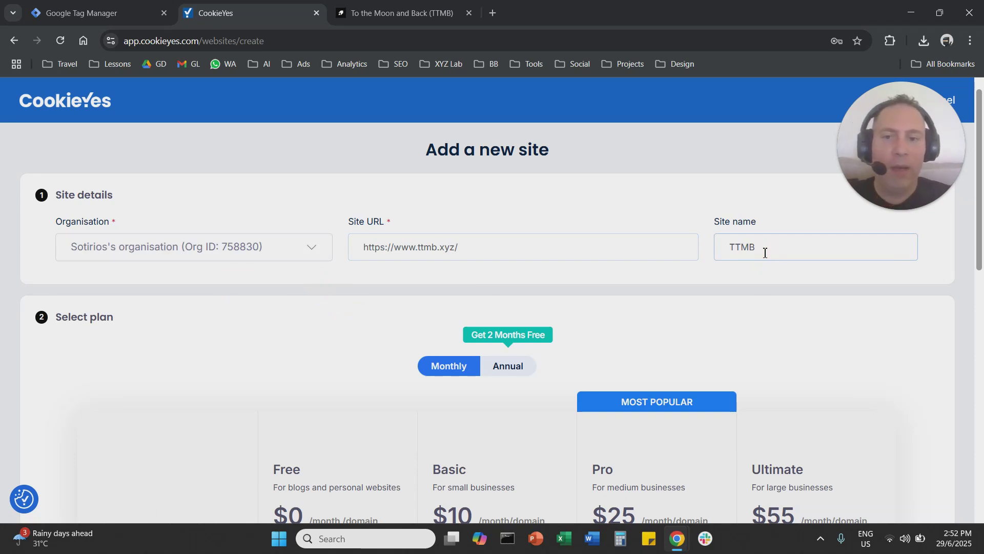
{"action": "scroll", "coordinate": [758, 271], "scroll_direction": "down", "scroll_amount": 5}
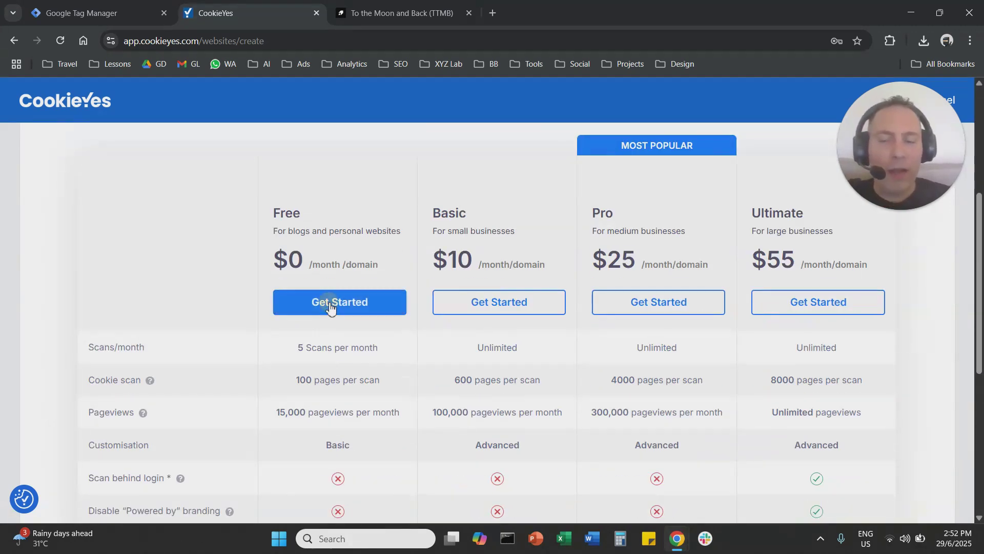
Step: Choose the Free plan and review the cookie banner settings
{"action": "left_click", "coordinate": [331, 305]}
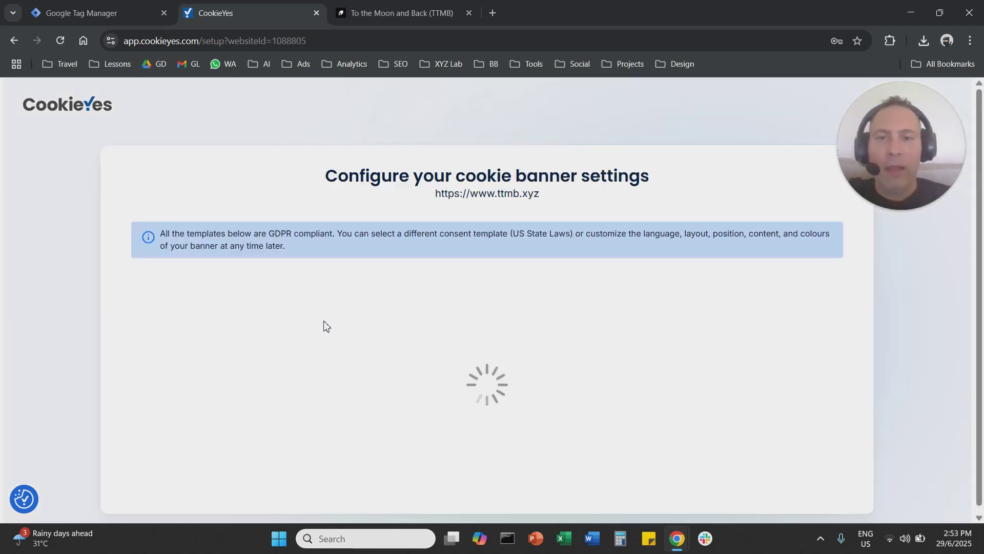
{"action": "scroll", "coordinate": [343, 326], "scroll_direction": "down", "scroll_amount": 1}
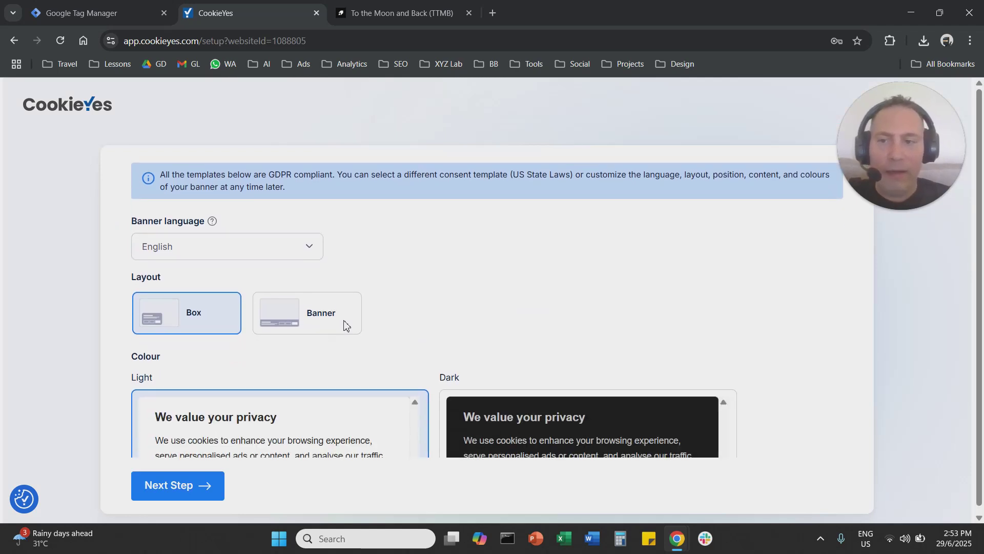
{"action": "scroll", "coordinate": [429, 306], "scroll_direction": "down", "scroll_amount": 1}
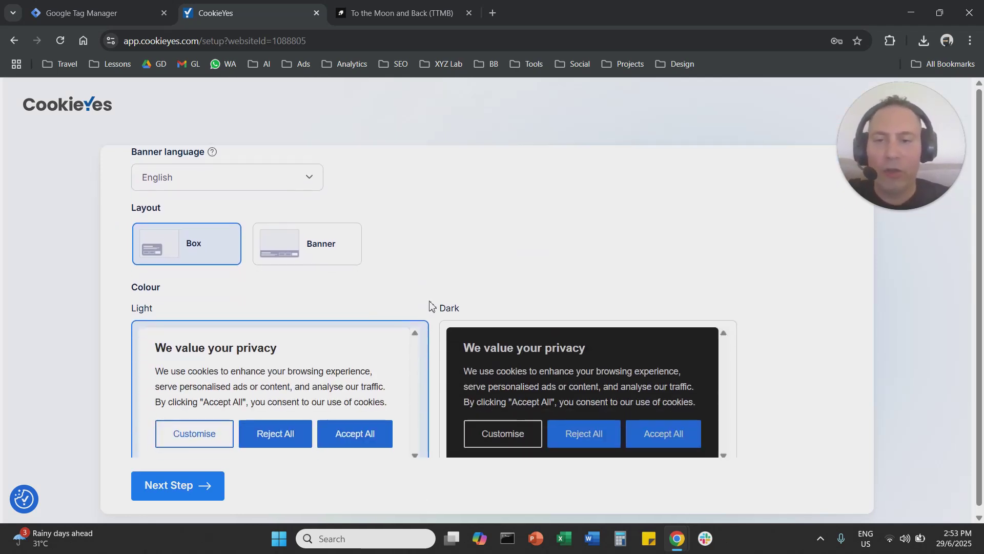
{"action": "scroll", "coordinate": [429, 306], "scroll_direction": "down", "scroll_amount": 1}
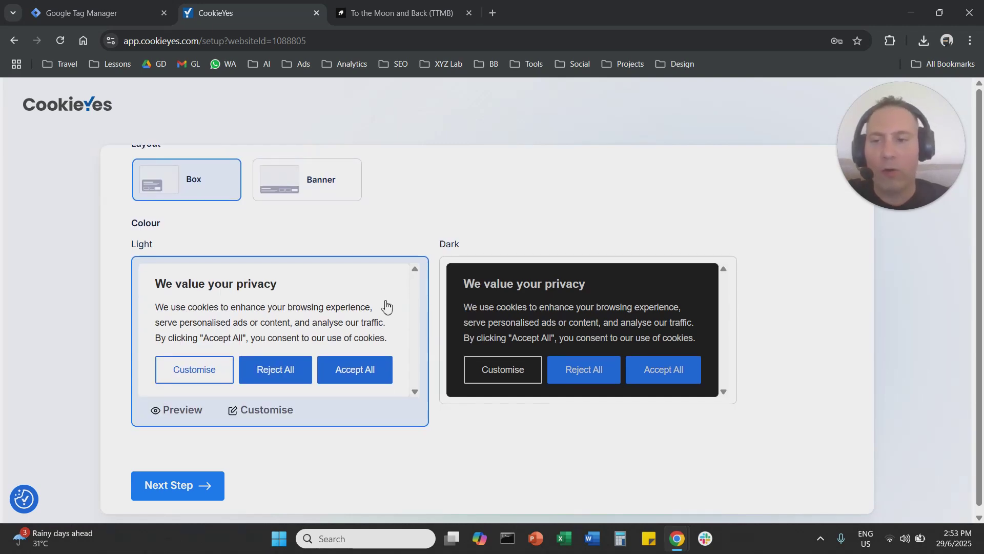
{"action": "scroll", "coordinate": [387, 306], "scroll_direction": "down", "scroll_amount": 1}
{"action": "scroll", "coordinate": [374, 346], "scroll_direction": "up", "scroll_amount": 2}
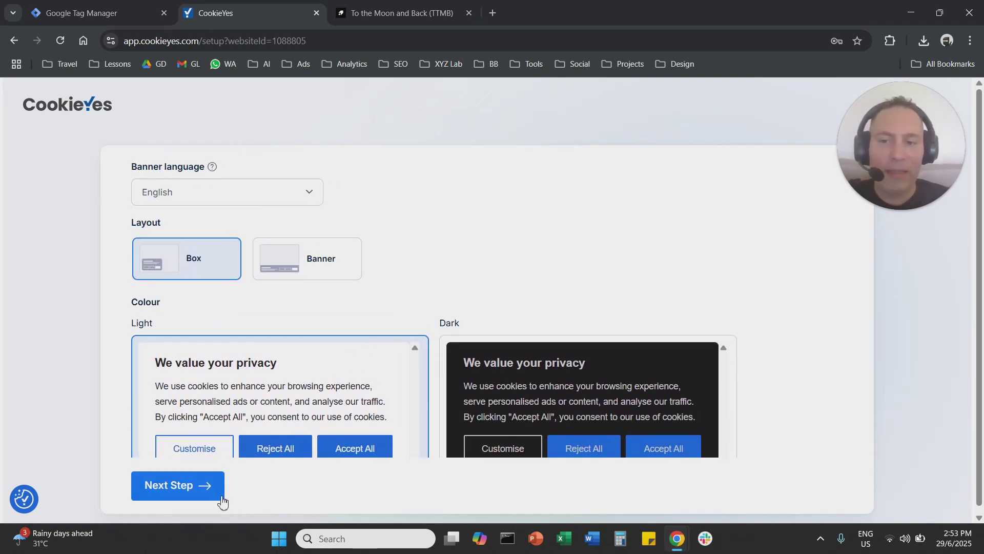
Step: Keep the Box banner layout after previewing full-width, and continue to installation
{"action": "left_click", "coordinate": [310, 259]}
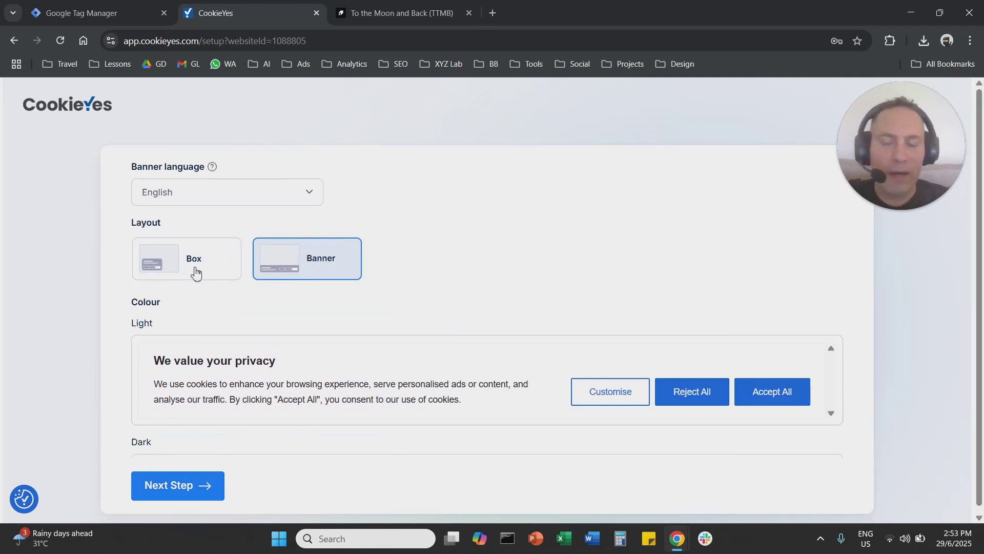
{"action": "left_click", "coordinate": [194, 264]}
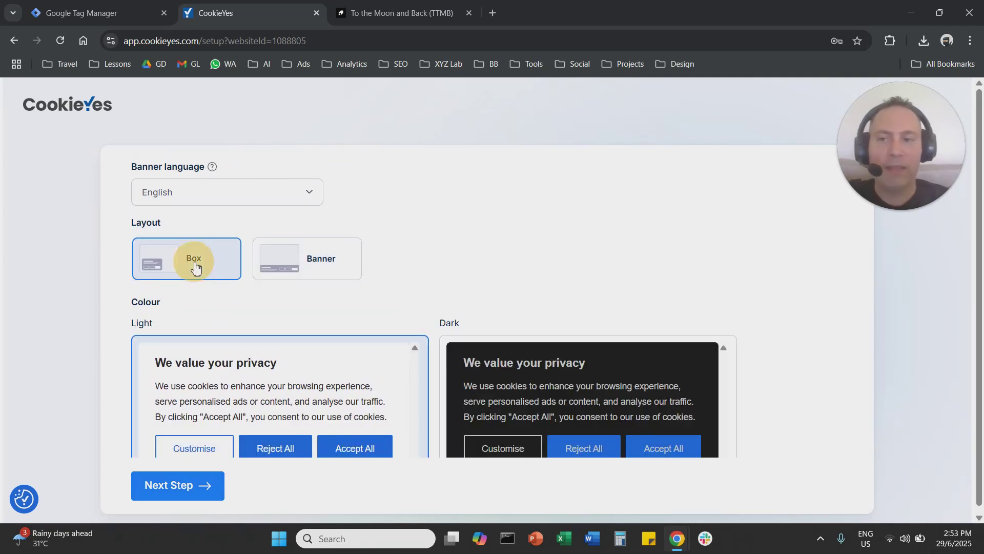
{"action": "left_click", "coordinate": [184, 491]}
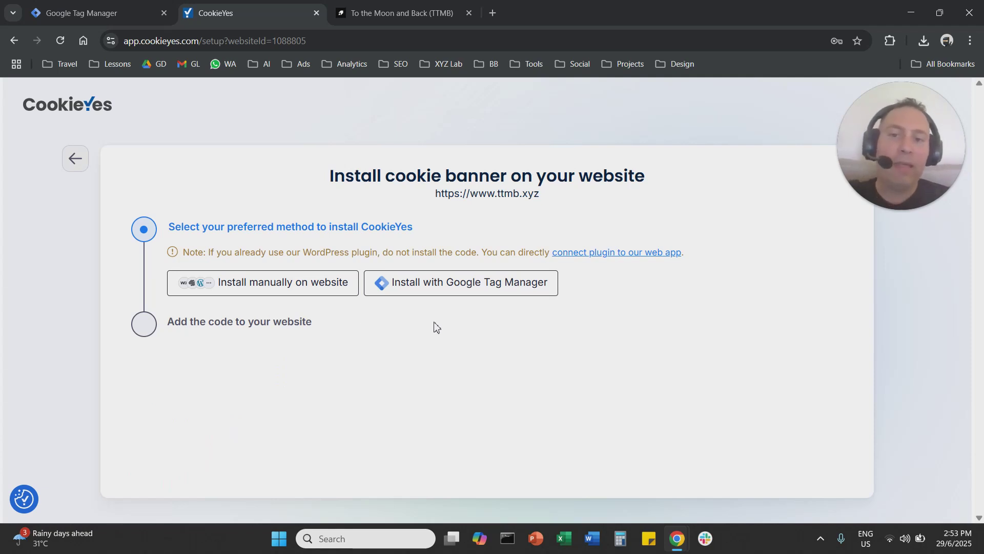
Step: Pick 'Install with Google Tag Manager' and copy the site's website key
{"action": "left_click", "coordinate": [466, 297]}
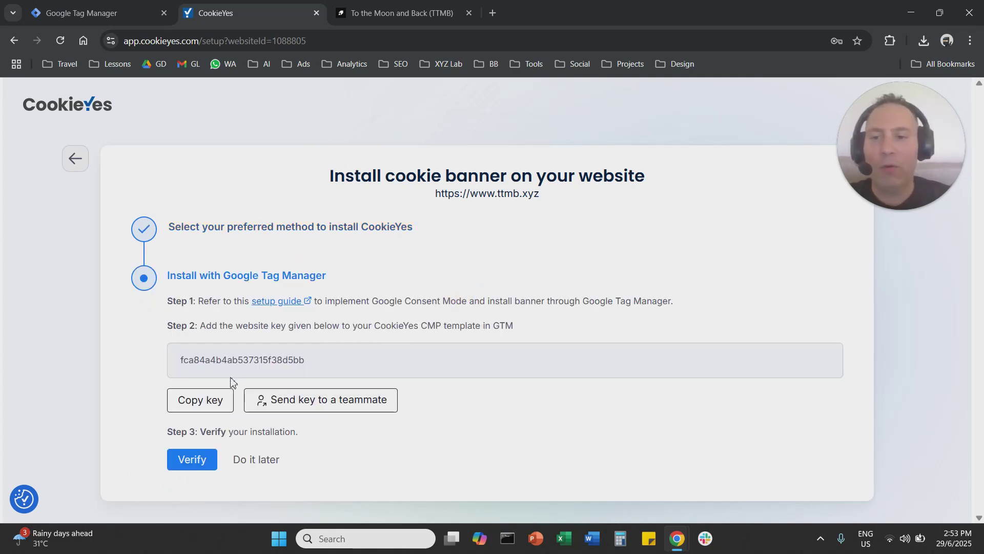
{"action": "left_click", "coordinate": [191, 400]}
{"action": "double_click", "coordinate": [188, 361]}
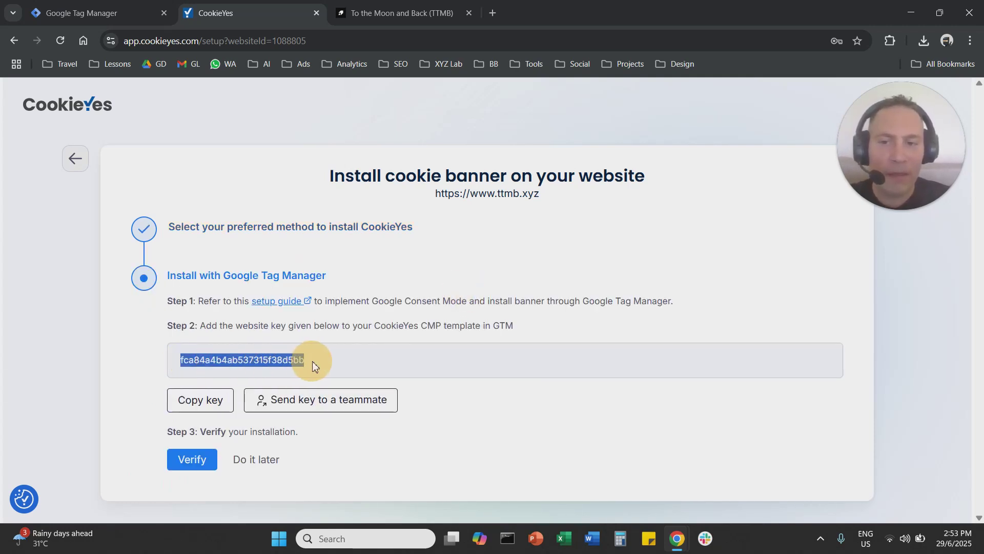
{"action": "left_click", "coordinate": [204, 400]}
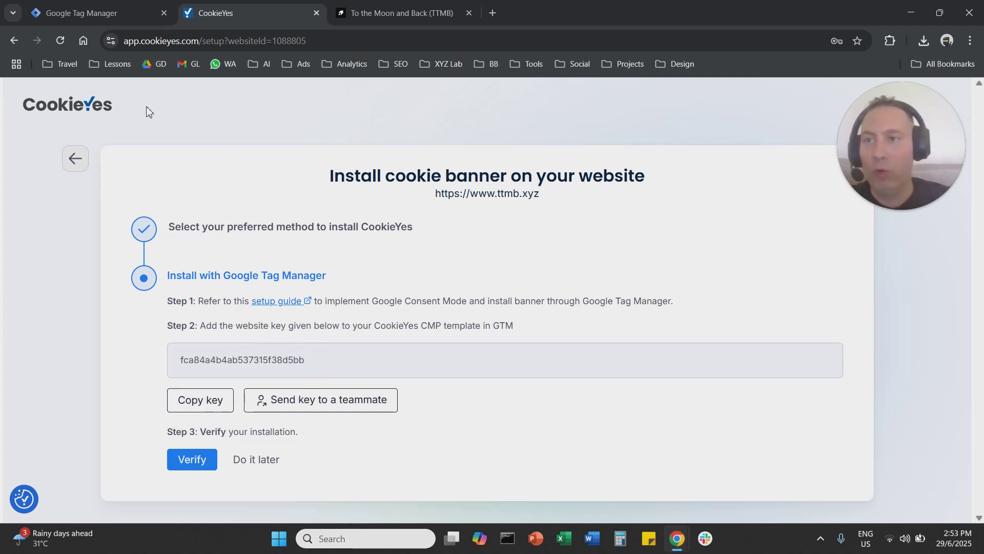
Step: Add a new tag in the TTMB Google Tag Manager workspace and name it CookieYes
{"action": "left_click", "coordinate": [107, 16]}
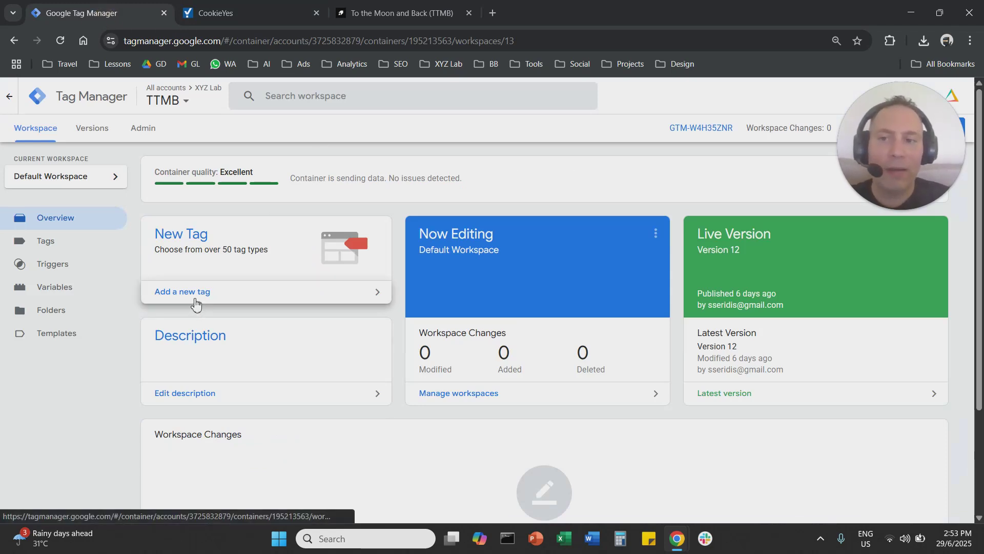
{"action": "left_click", "coordinate": [195, 293]}
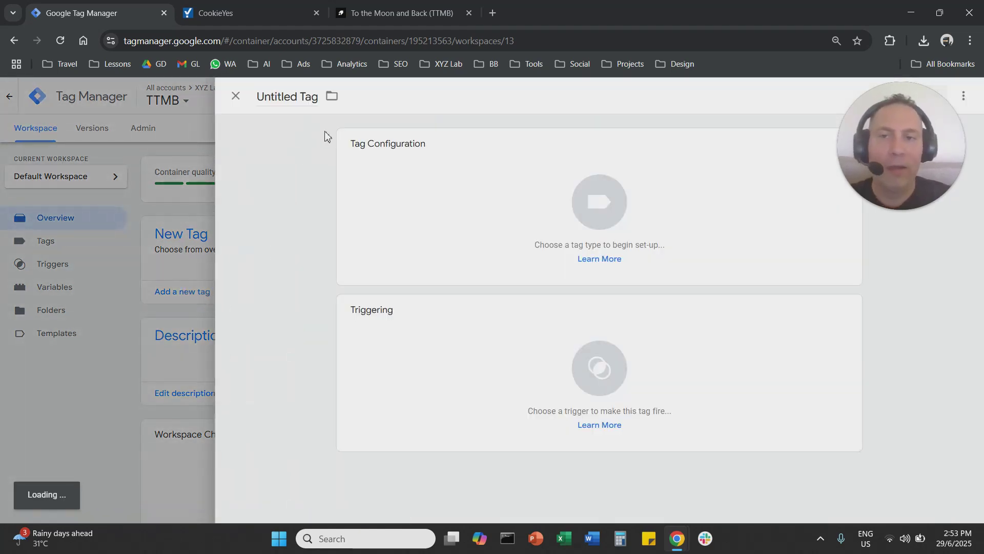
{"action": "left_click", "coordinate": [313, 95]}
{"action": "type", "text": "V"}
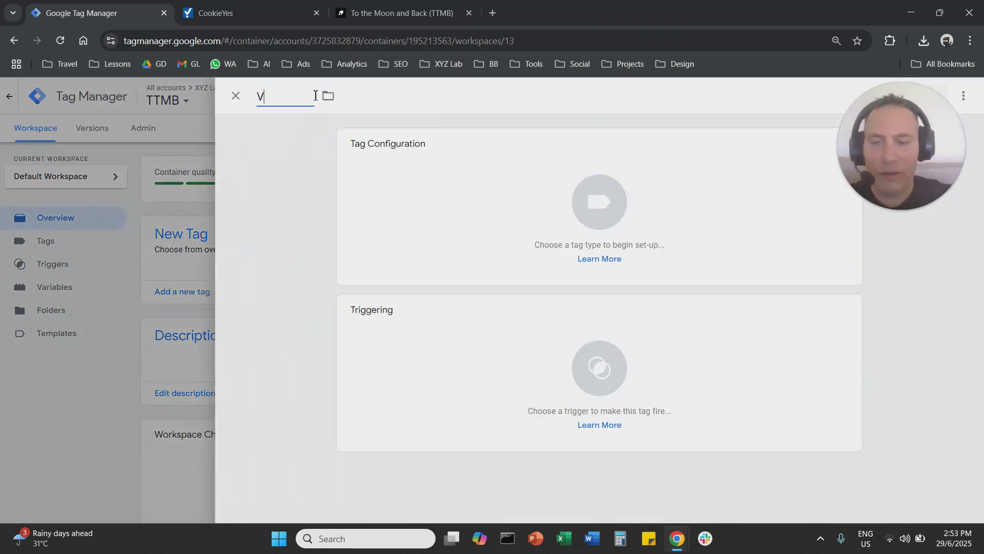
{"action": "key", "text": "BackSpace"}
{"action": "type", "text": "CookieYes"}
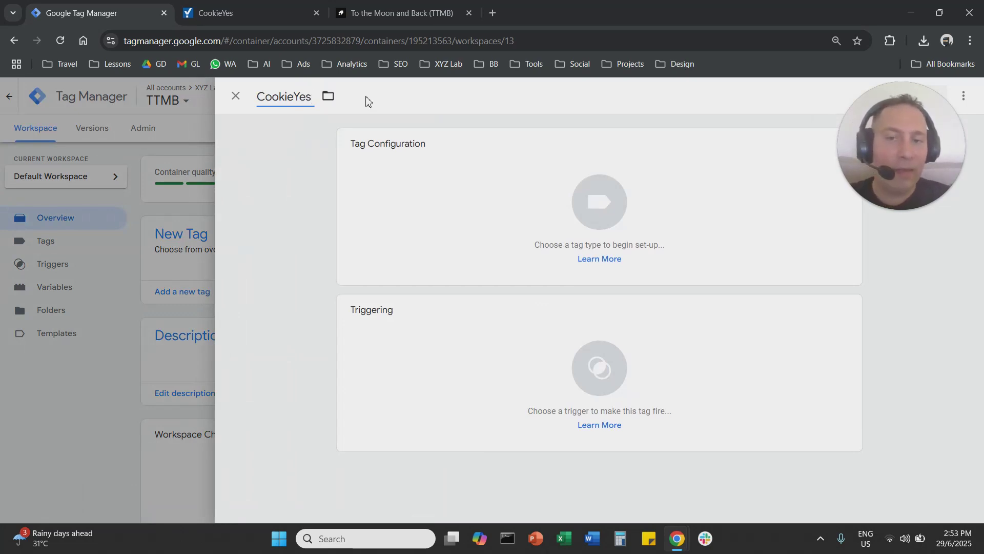
Step: Search the Community Template Gallery for 'cookieyes' as the tag type
{"action": "left_click", "coordinate": [516, 173]}
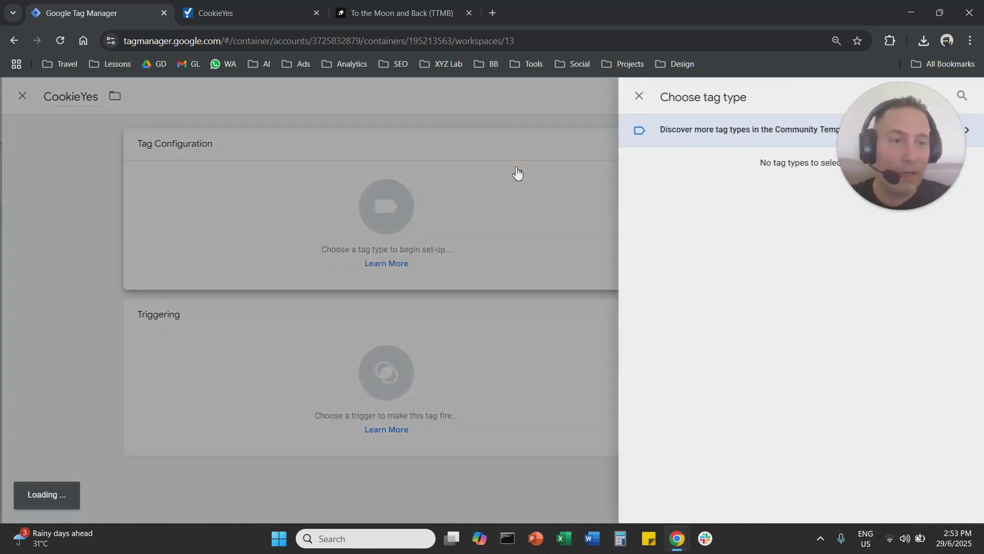
{"action": "left_click_drag", "start_coordinate": [686, 132], "coordinate": [715, 134]}
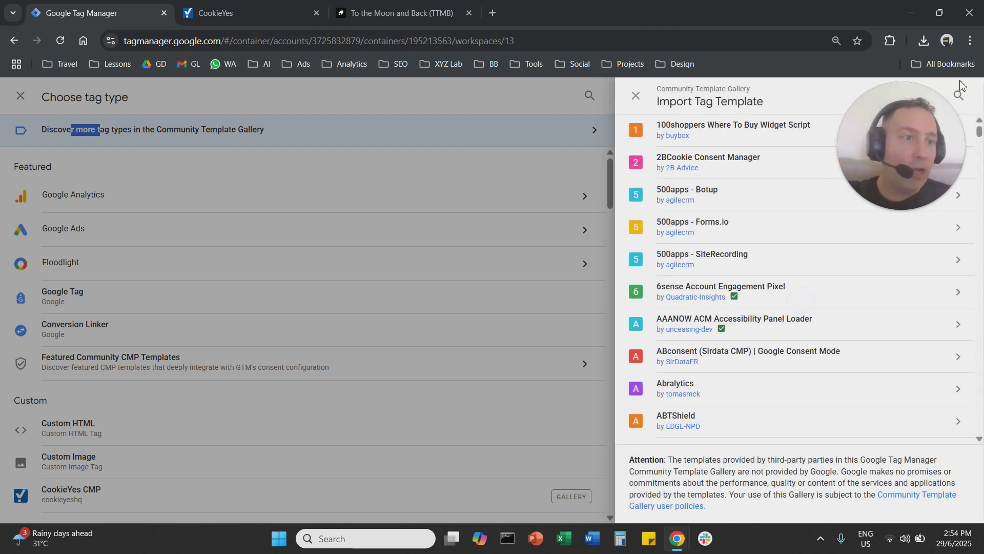
{"action": "left_click", "coordinate": [960, 94]}
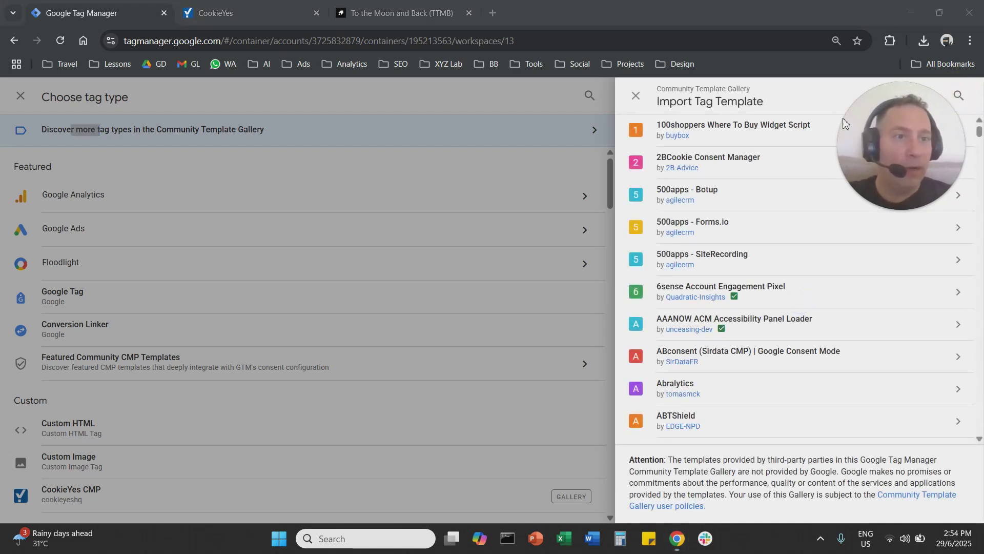
{"action": "left_click", "coordinate": [959, 95]}
{"action": "type", "text": "cooki"}
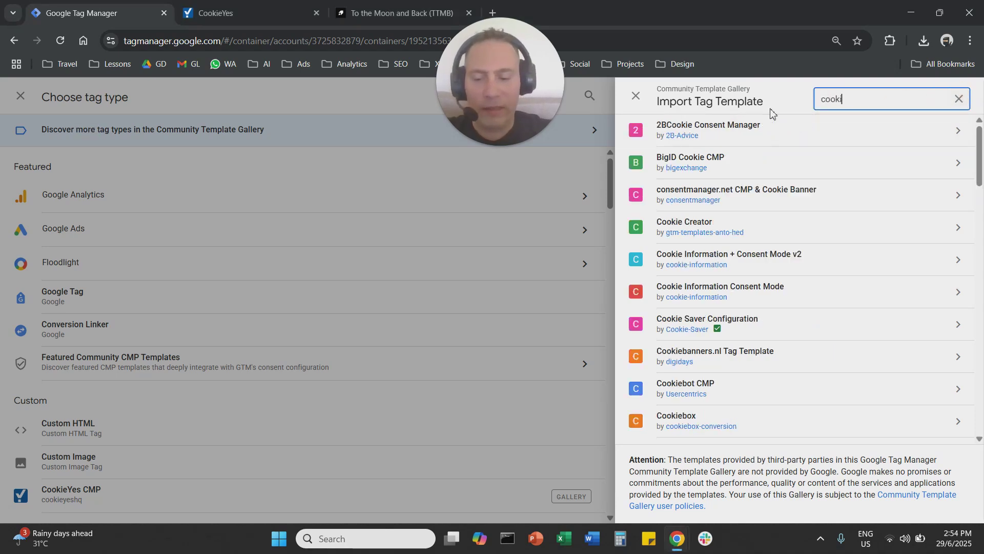
{"action": "type", "text": "eyes"}
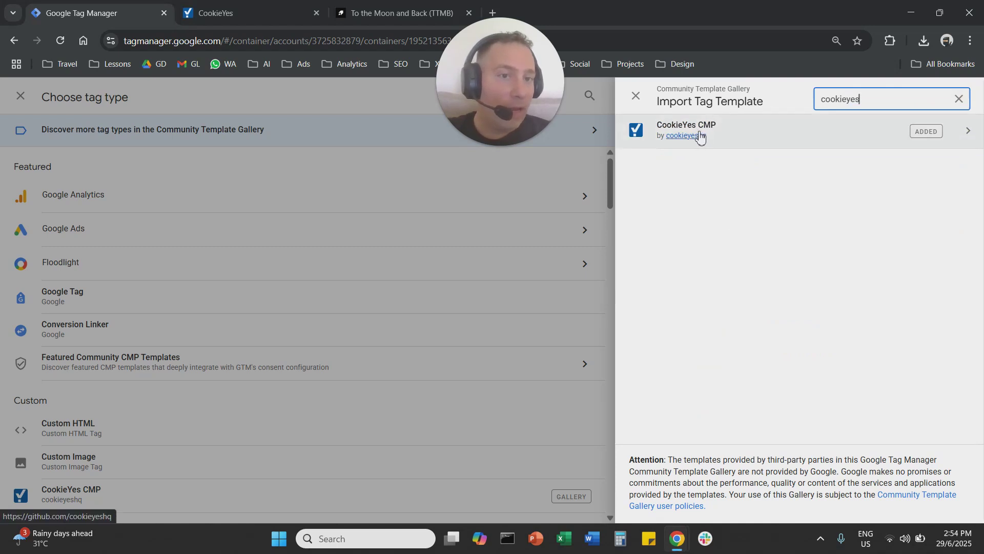
Step: Choose the CookieYes CMP template for the tag
{"action": "left_click", "coordinate": [853, 142]}
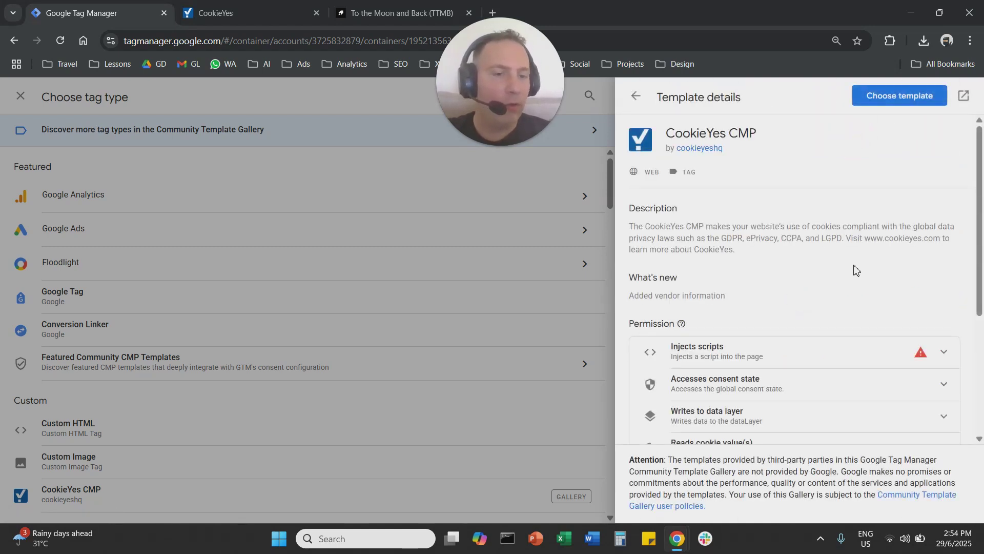
{"action": "scroll", "coordinate": [854, 267], "scroll_direction": "down", "scroll_amount": 2}
{"action": "scroll", "coordinate": [820, 272], "scroll_direction": "down", "scroll_amount": 1}
{"action": "scroll", "coordinate": [795, 272], "scroll_direction": "up", "scroll_amount": 4}
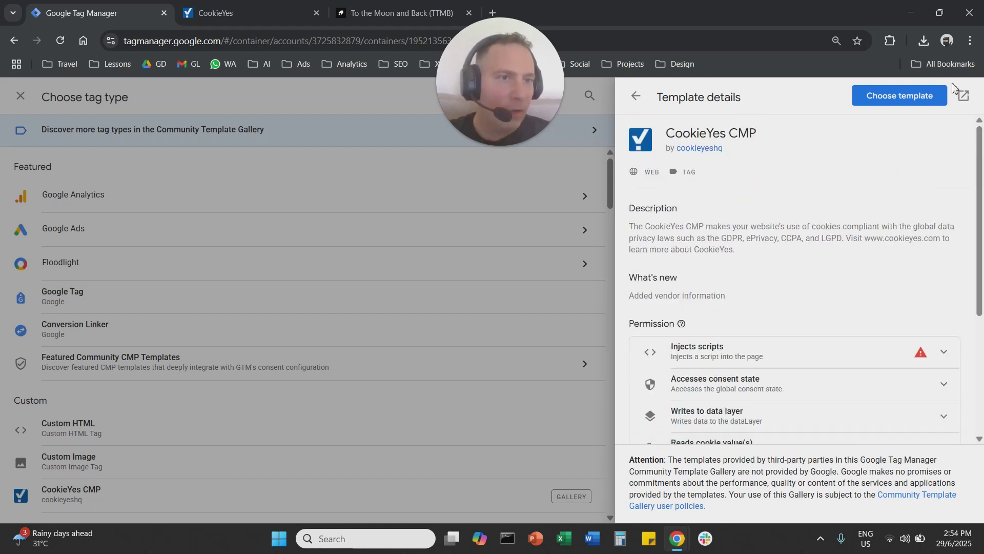
{"action": "left_click", "coordinate": [932, 103]}
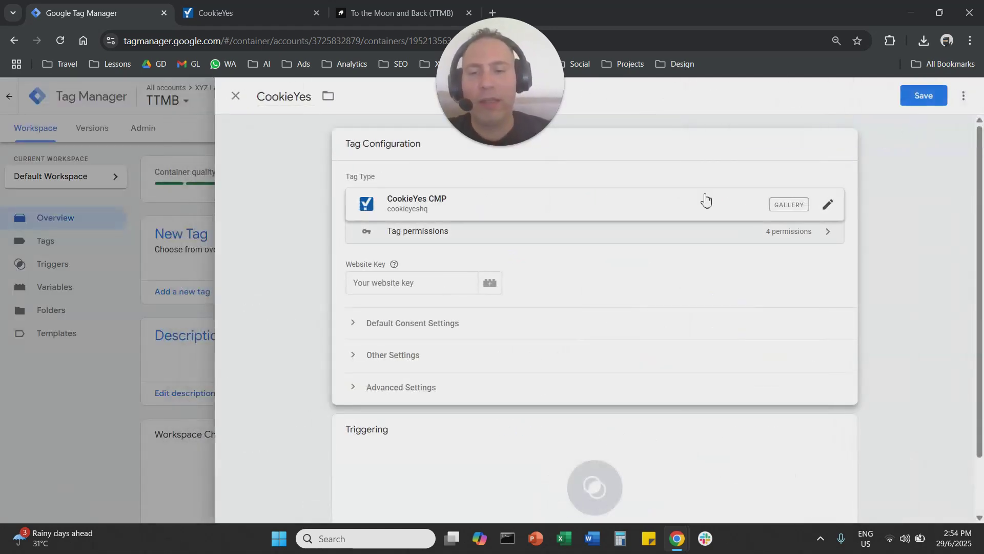
Step: Paste the copied key into Website Key and expand Default Consent Settings
{"action": "left_click", "coordinate": [416, 284]}
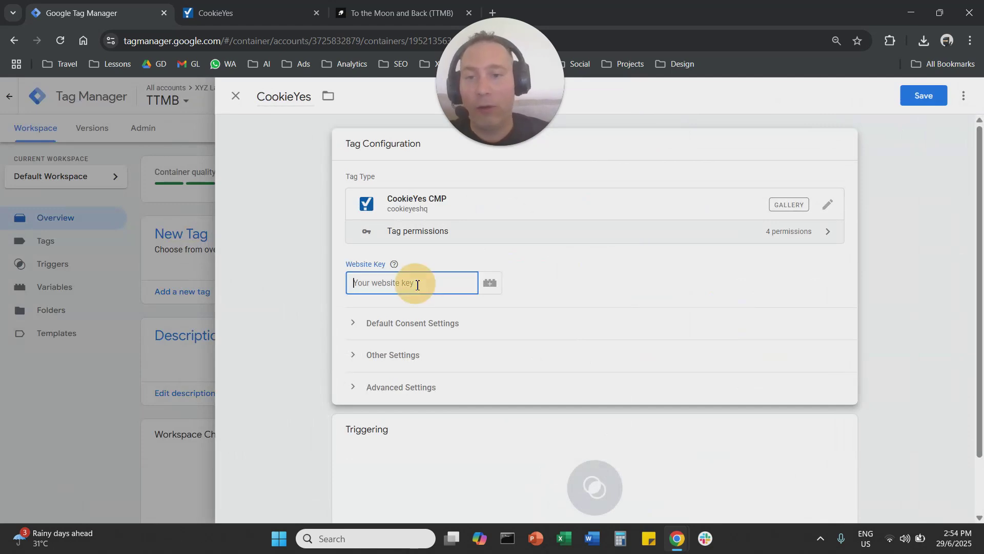
{"action": "key", "text": "ctrl+v"}
{"action": "left_click_drag", "start_coordinate": [339, 264], "coordinate": [384, 264]}
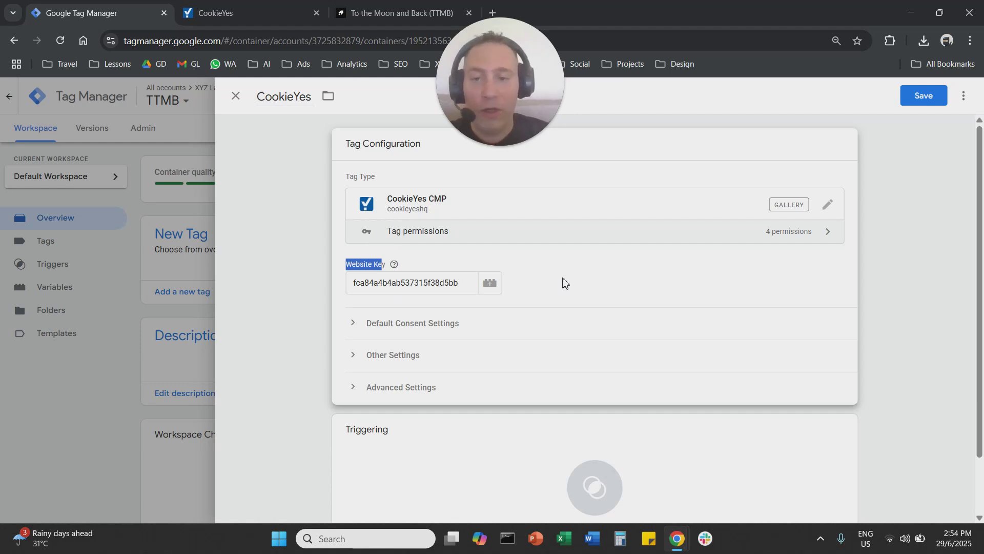
{"action": "left_click", "coordinate": [353, 328]}
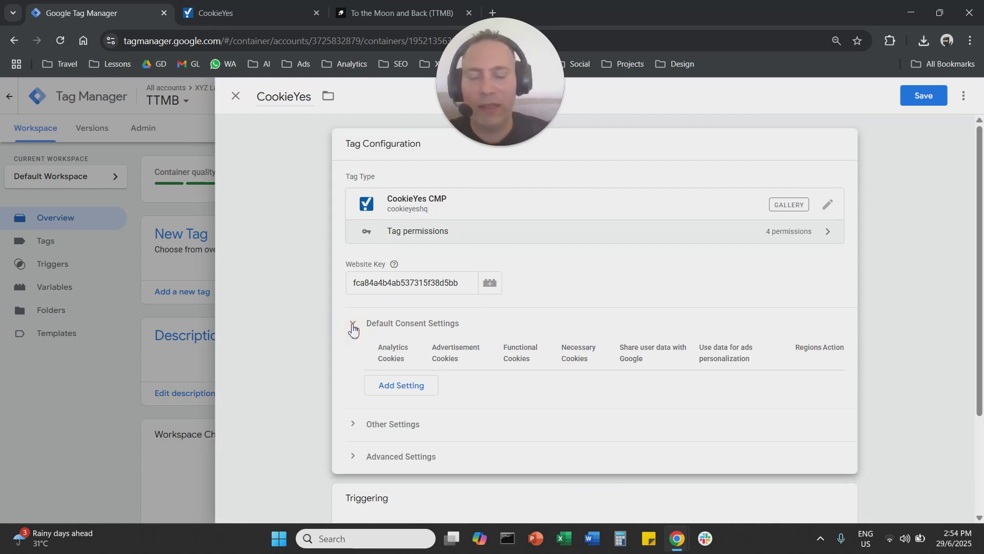
{"action": "scroll", "coordinate": [386, 337], "scroll_direction": "down", "scroll_amount": 1}
Step: Add a consent row with Analytics, Advertisement, Functional and Necessary cookies all Disabled
{"action": "left_click", "coordinate": [392, 328]}
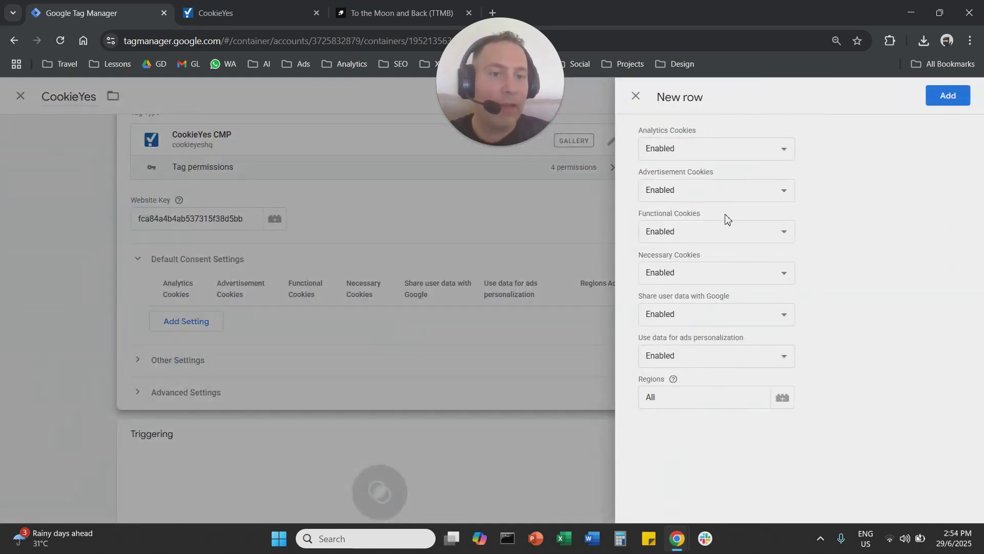
{"action": "left_click", "coordinate": [768, 148]}
{"action": "left_click", "coordinate": [742, 179]}
{"action": "left_click", "coordinate": [744, 193]}
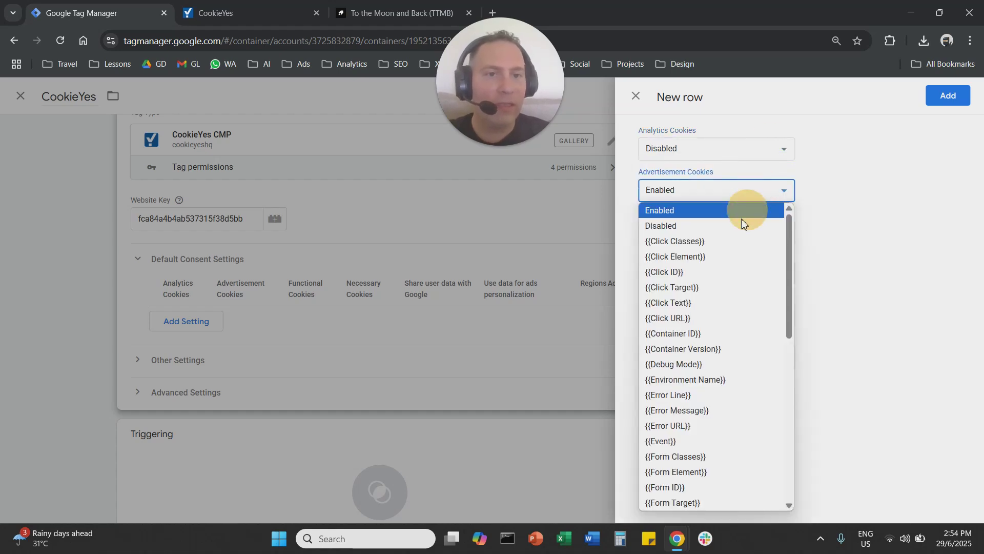
{"action": "left_click", "coordinate": [741, 225]}
{"action": "left_click", "coordinate": [754, 231]}
{"action": "left_click", "coordinate": [746, 268]}
{"action": "left_click", "coordinate": [759, 282]}
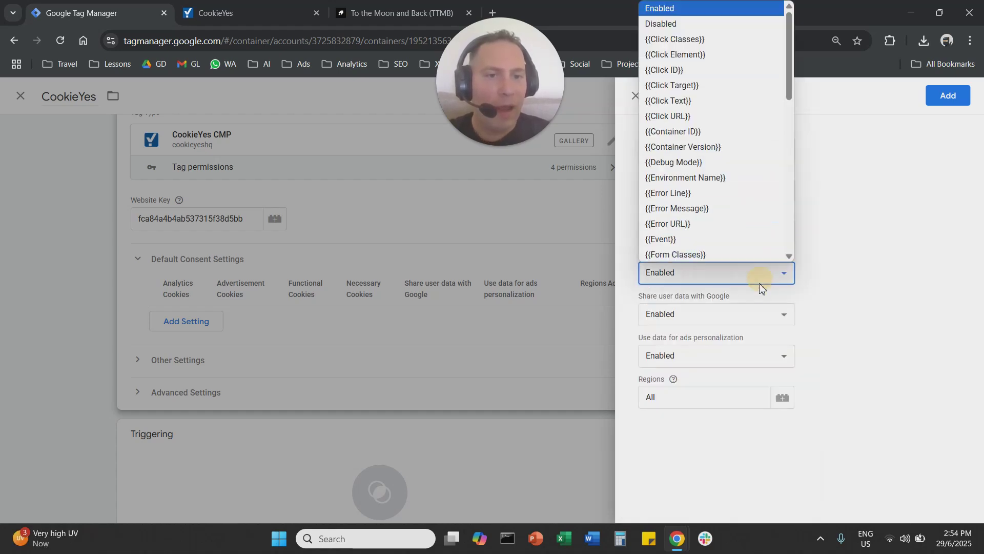
{"action": "left_click", "coordinate": [677, 22]}
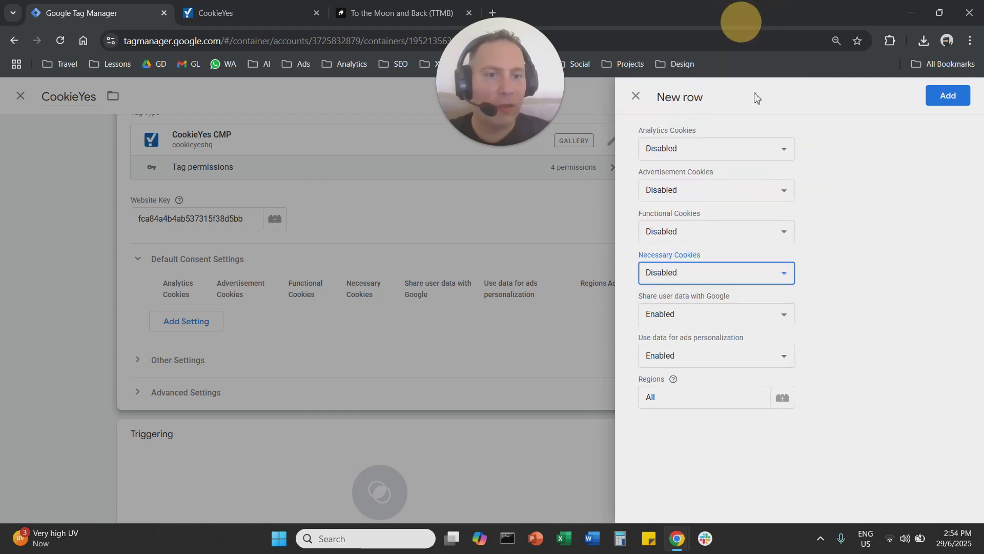
Step: Disable Share user data with Google, keep ads personalization Enabled, and add the row
{"action": "left_click", "coordinate": [738, 318]}
{"action": "scroll", "coordinate": [666, 31], "scroll_direction": "up", "scroll_amount": 2}
{"action": "left_click", "coordinate": [682, 14]}
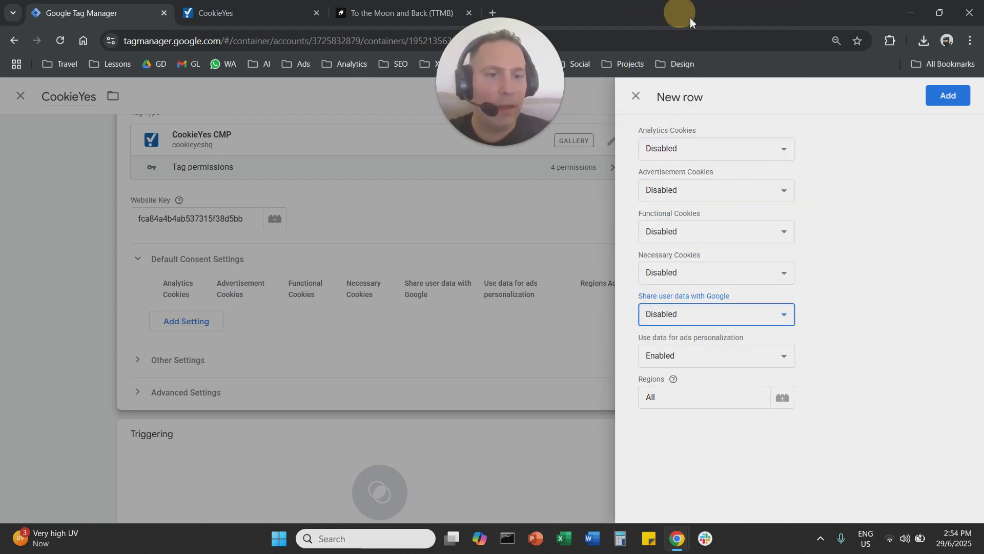
{"action": "left_click", "coordinate": [754, 359]}
{"action": "left_click", "coordinate": [699, 44]}
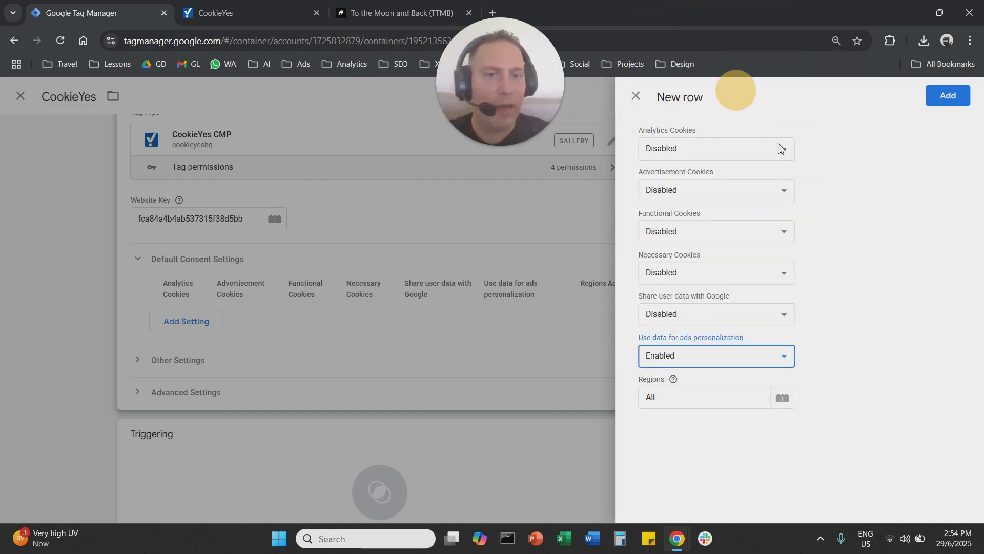
{"action": "left_click", "coordinate": [956, 97]}
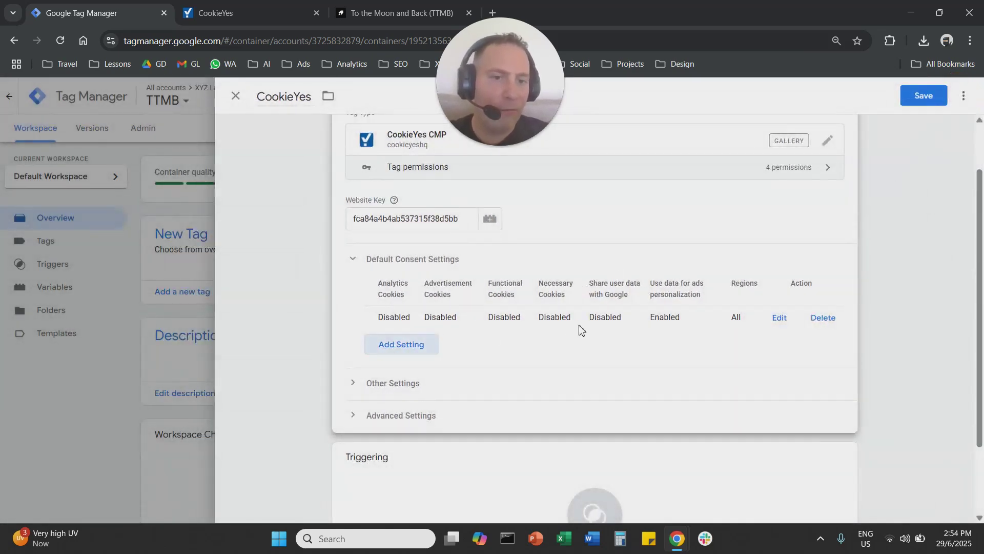
{"action": "scroll", "coordinate": [561, 287], "scroll_direction": "down", "scroll_amount": 2}
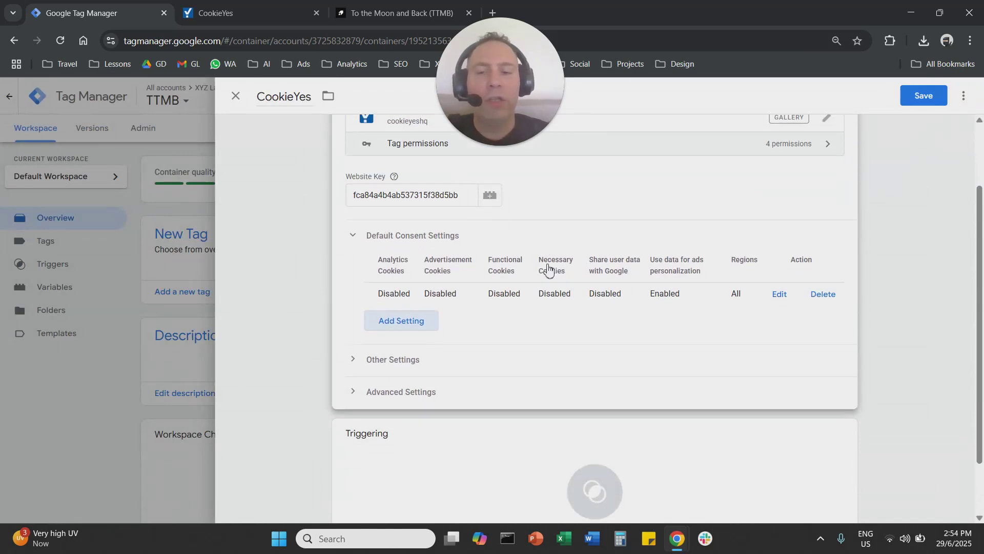
Step: Trigger the CookieYes tag on Consent Initialization - All Pages and save it
{"action": "left_click", "coordinate": [436, 378]}
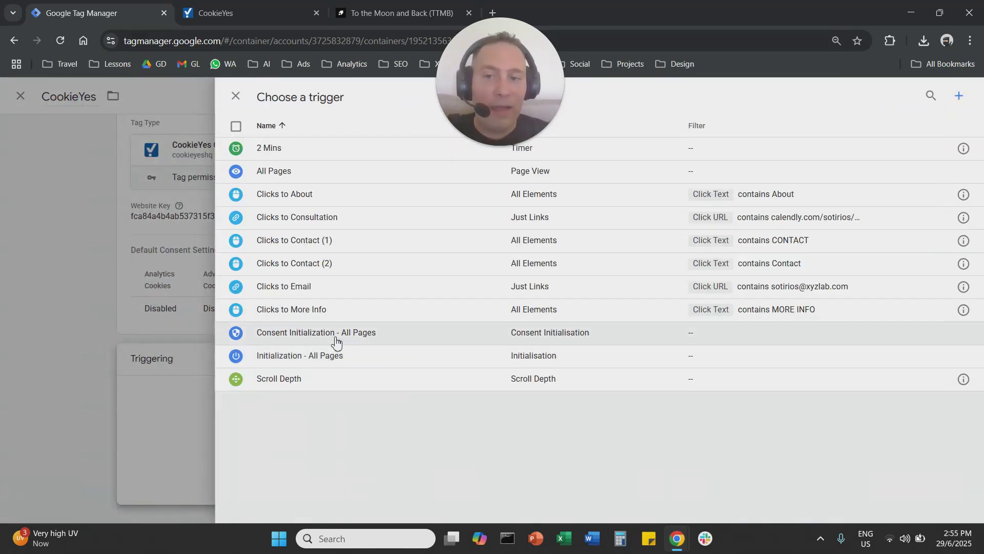
{"action": "left_click_drag", "start_coordinate": [275, 334], "coordinate": [364, 338]}
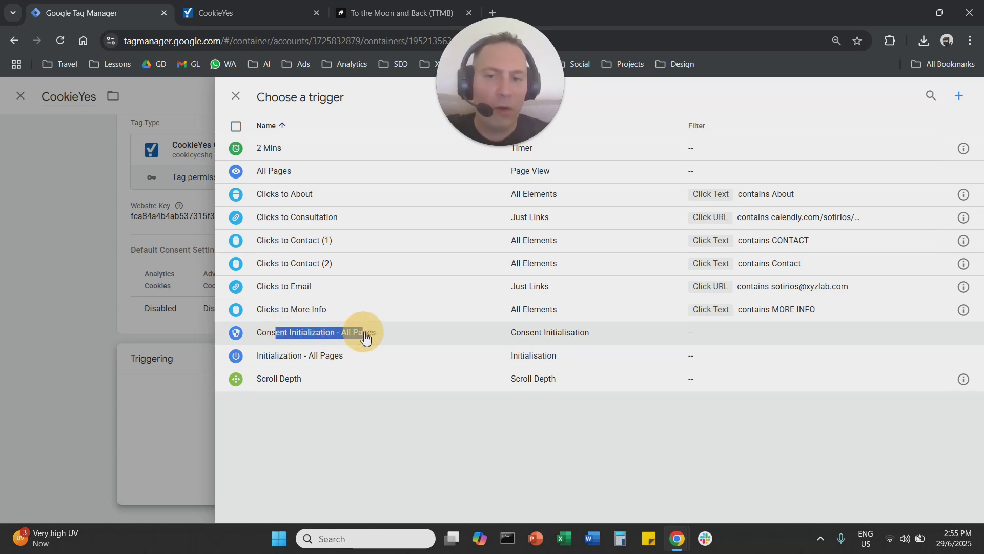
{"action": "left_click_drag", "start_coordinate": [365, 337], "coordinate": [363, 333]}
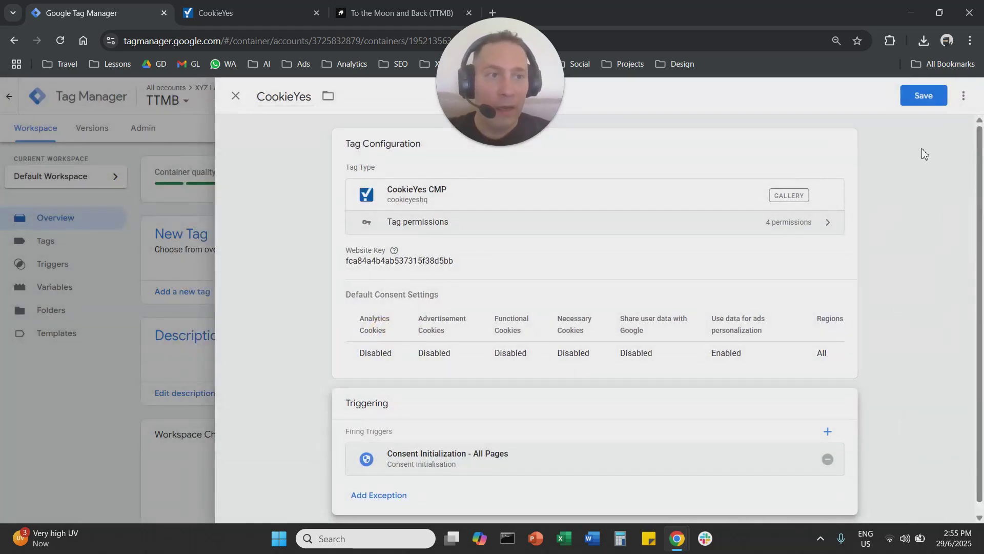
{"action": "left_click", "coordinate": [918, 101]}
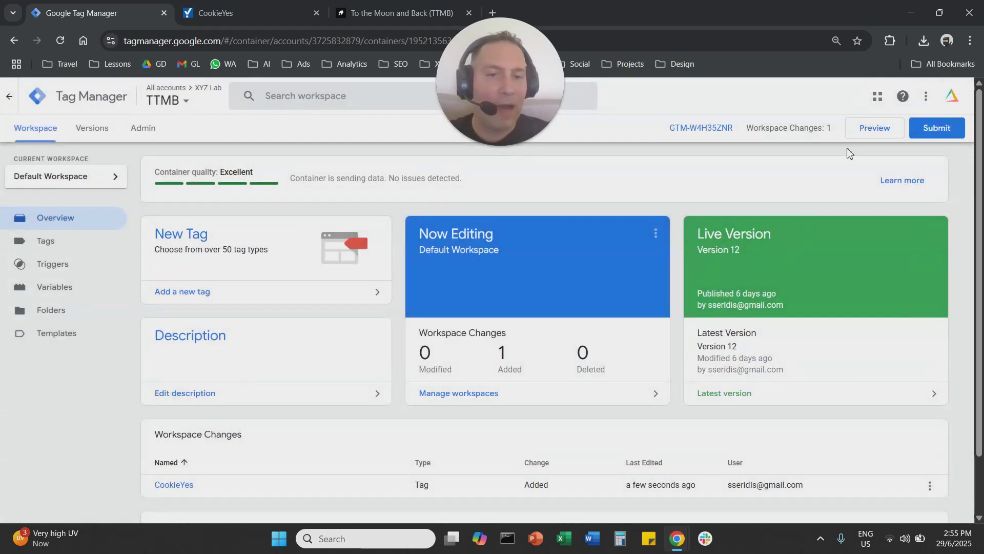
Step: Submit and publish the changes as Version 13 without a description, then return to the workspace
{"action": "left_click", "coordinate": [938, 128]}
{"action": "left_click", "coordinate": [939, 108]}
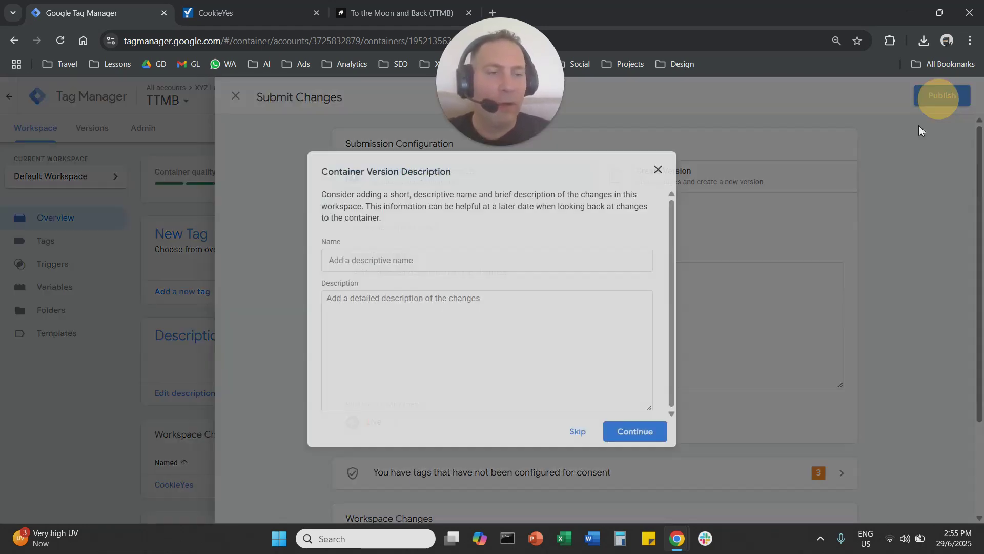
{"action": "left_click", "coordinate": [620, 434]}
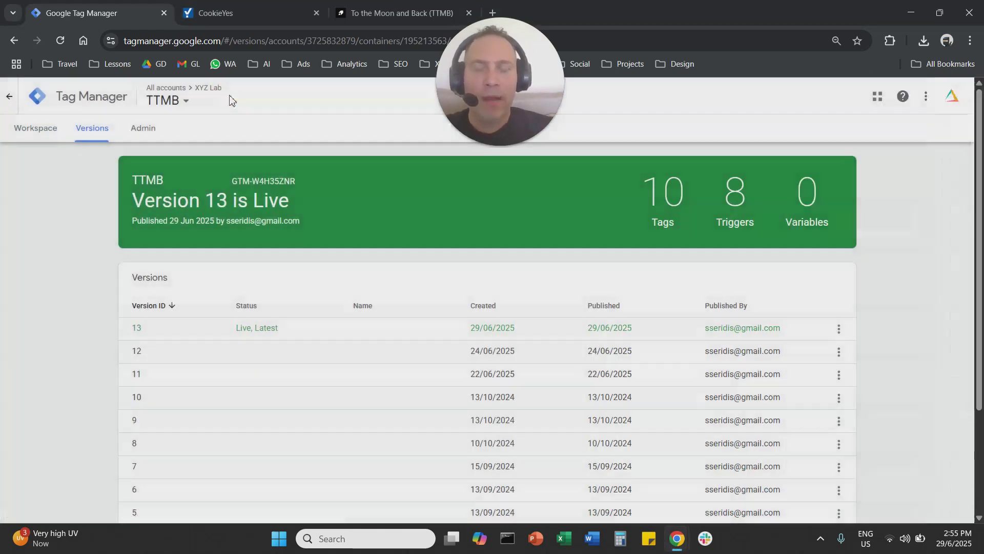
{"action": "left_click", "coordinate": [264, 14]}
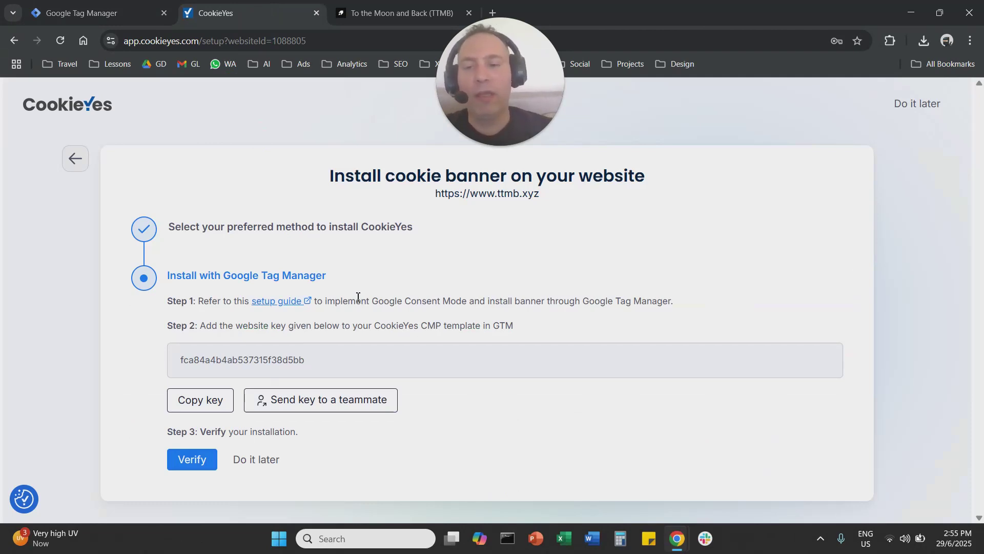
{"action": "left_click", "coordinate": [61, 12]}
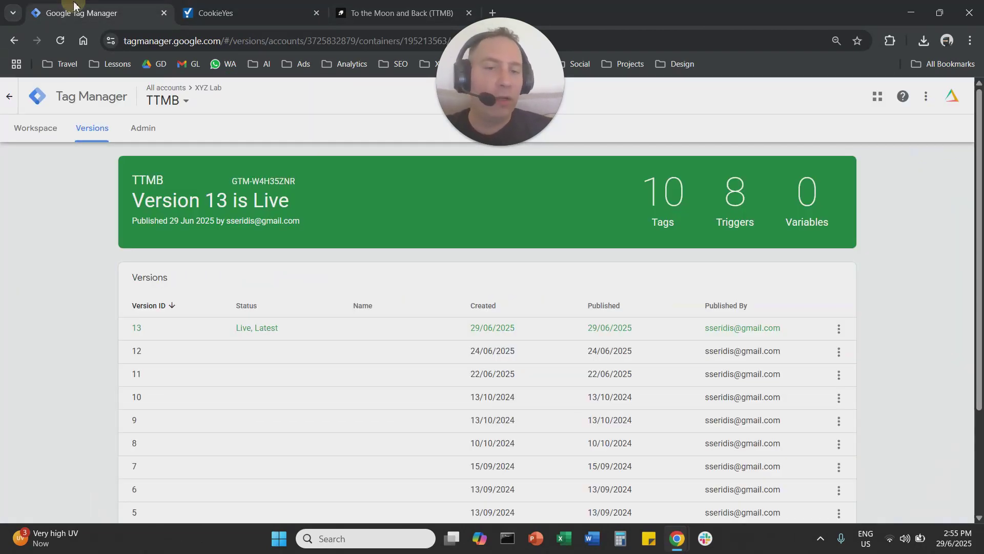
{"action": "left_click", "coordinate": [44, 129]}
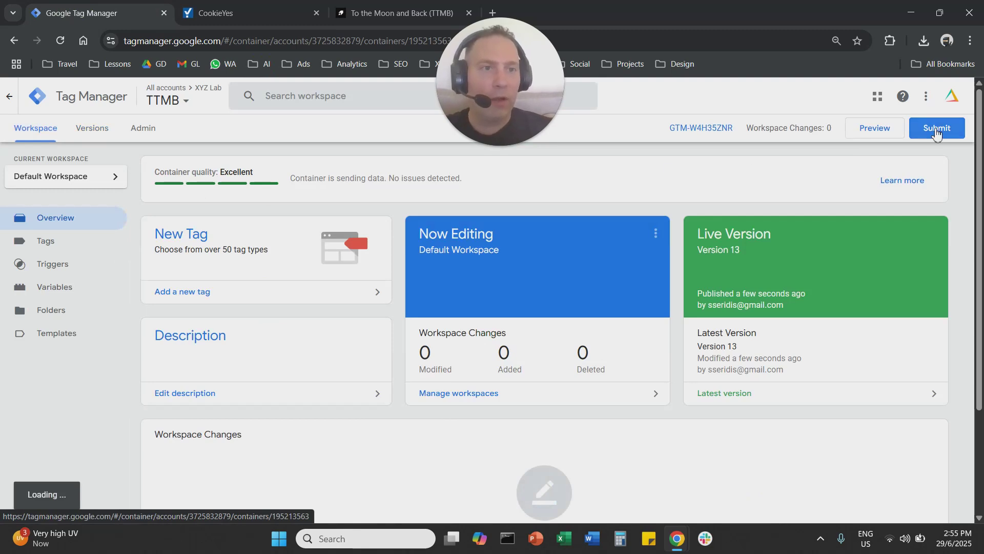
Step: Start a Preview session connecting Tag Assistant to the TTMB website
{"action": "left_click", "coordinate": [866, 128]}
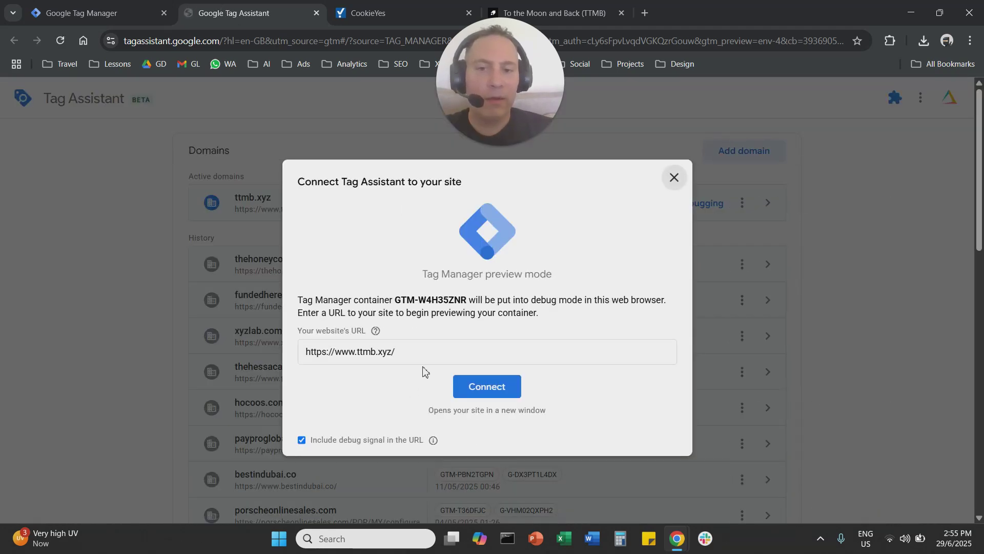
{"action": "left_click_drag", "start_coordinate": [416, 351], "coordinate": [296, 349]}
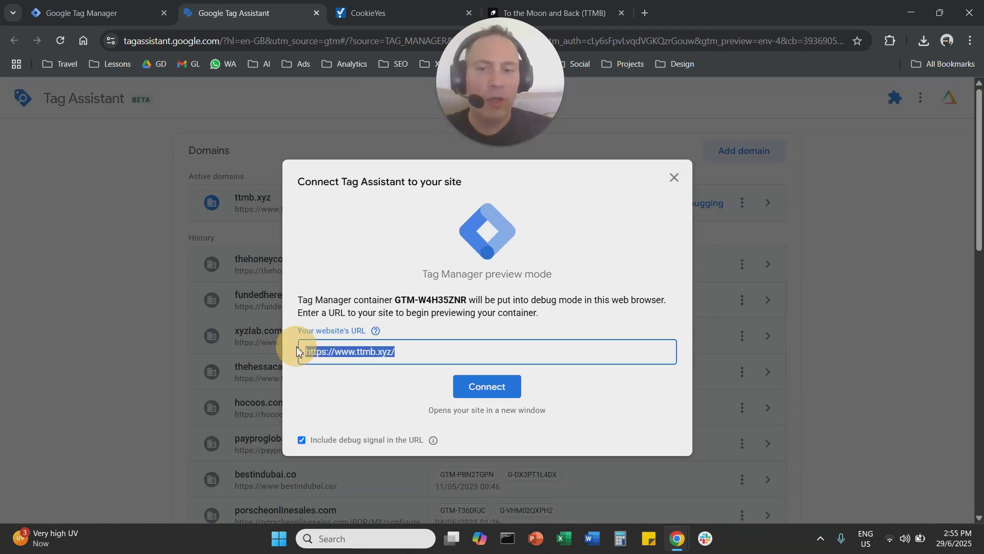
{"action": "left_click", "coordinate": [503, 384]}
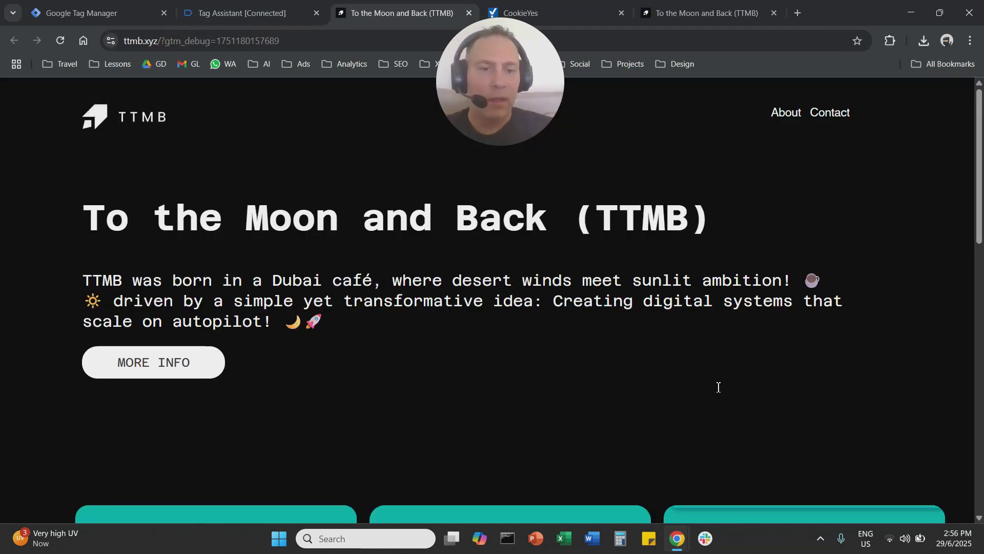
{"action": "left_click_drag", "start_coordinate": [766, 386], "coordinate": [725, 322]}
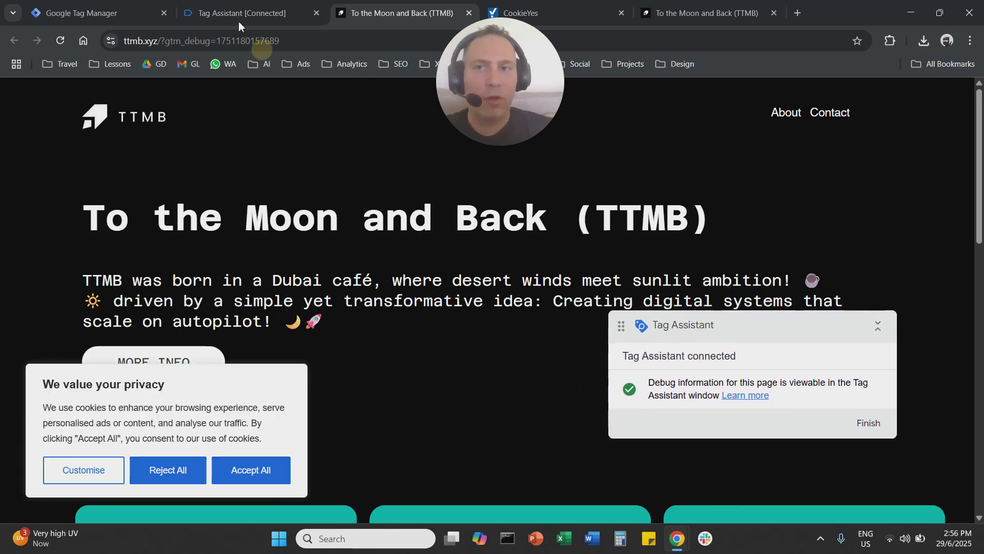
Step: Confirm CookieYes fired once with its banner live, then stop debugging
{"action": "left_click", "coordinate": [239, 15]}
{"action": "left_click", "coordinate": [489, 321]}
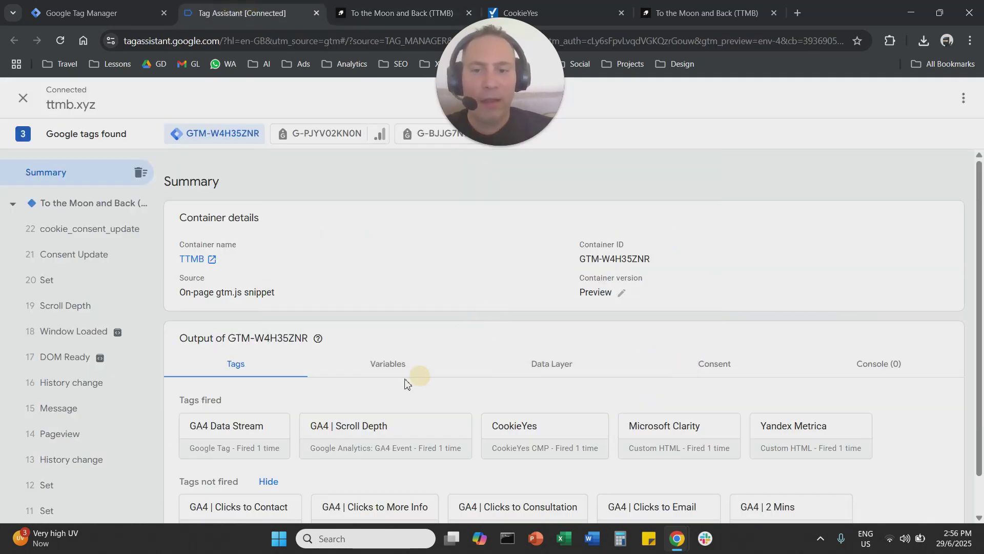
{"action": "scroll", "coordinate": [405, 382], "scroll_direction": "down", "scroll_amount": 1}
{"action": "left_click_drag", "start_coordinate": [498, 385], "coordinate": [527, 348]}
{"action": "left_click", "coordinate": [395, 13]}
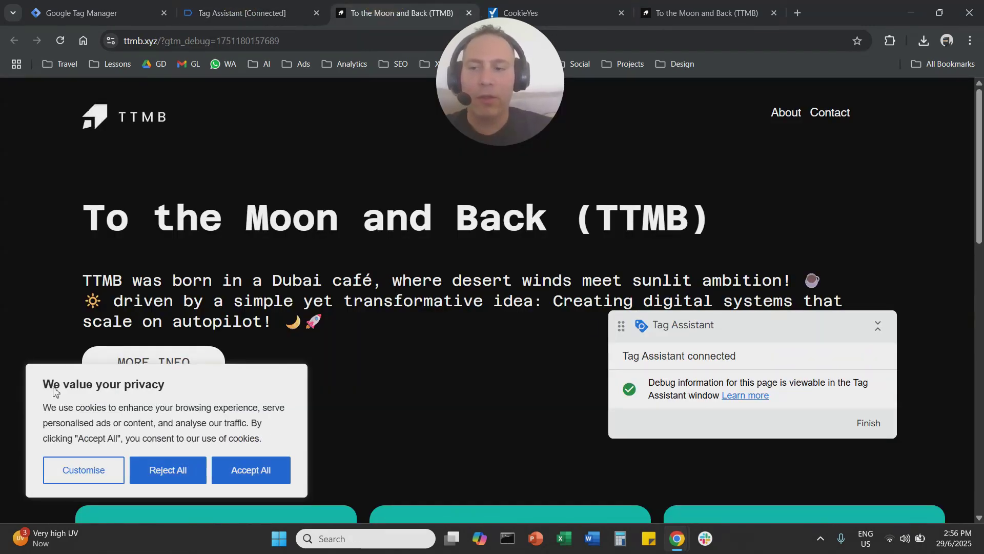
{"action": "left_click", "coordinate": [259, 8]}
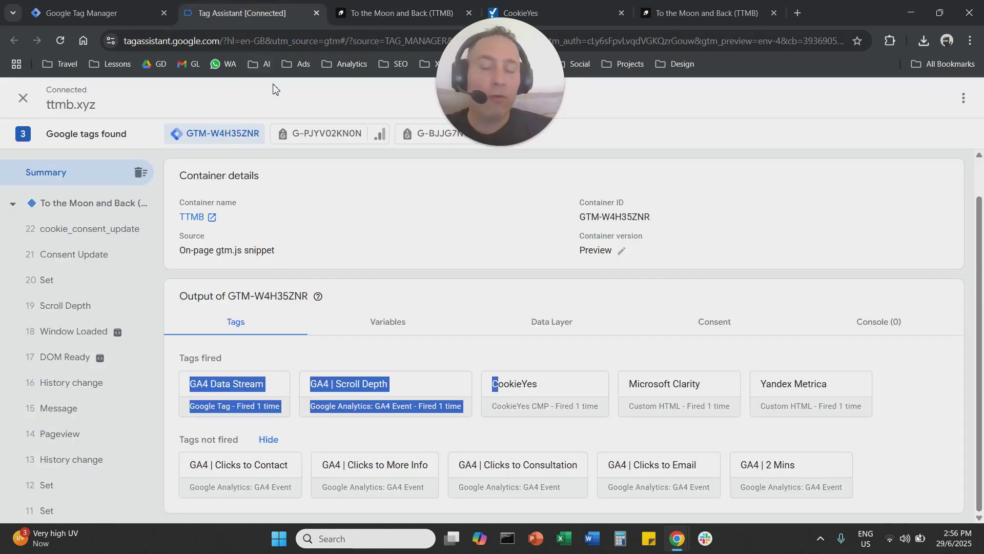
{"action": "left_click", "coordinate": [32, 105]}
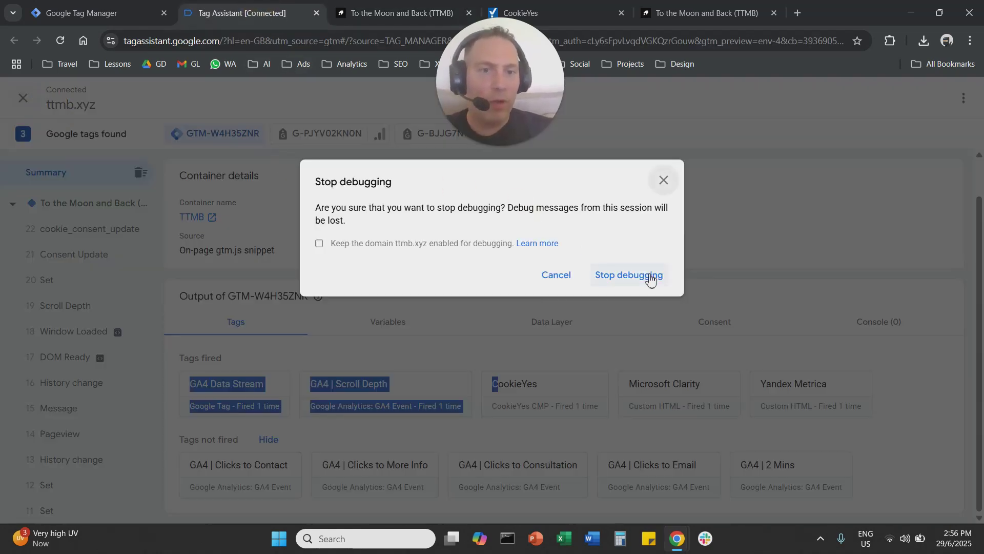
{"action": "left_click", "coordinate": [628, 272]}
Step: Verify the CookieYes banner installation and go to the dashboard showing the ttmb.xyz banner Active
{"action": "left_click", "coordinate": [388, 15]}
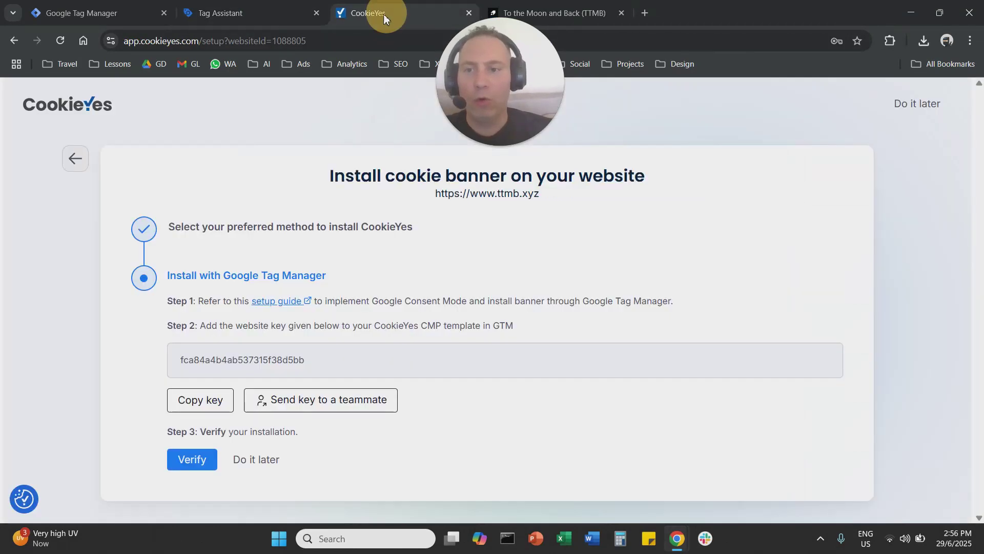
{"action": "left_click", "coordinate": [186, 468]}
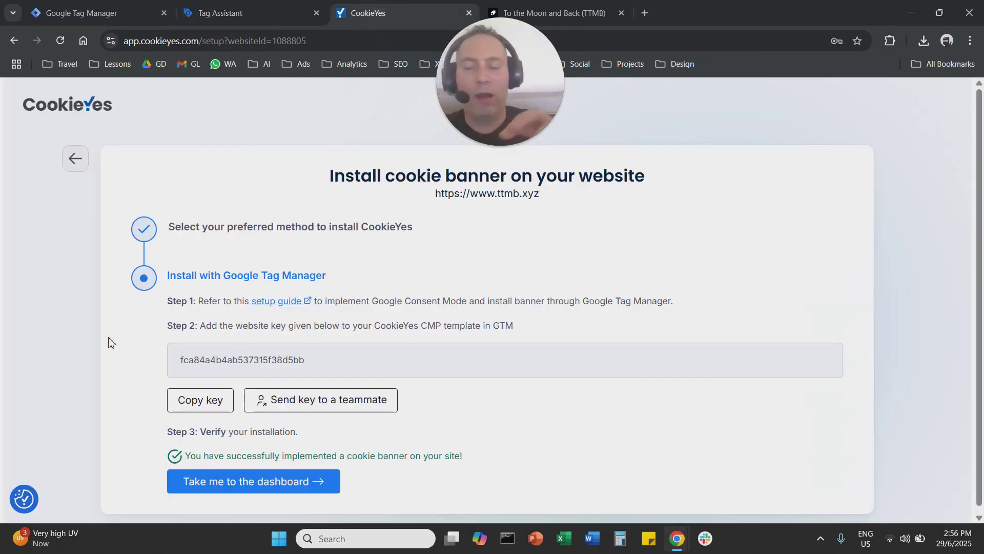
{"action": "left_click_drag", "start_coordinate": [189, 456], "coordinate": [434, 460]}
{"action": "left_click", "coordinate": [433, 460]}
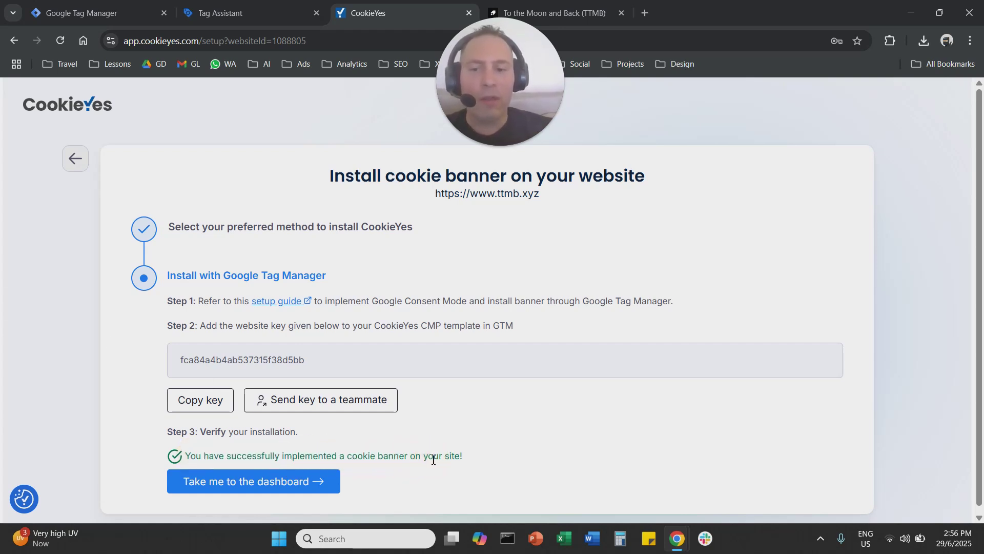
{"action": "left_click", "coordinate": [308, 482]}
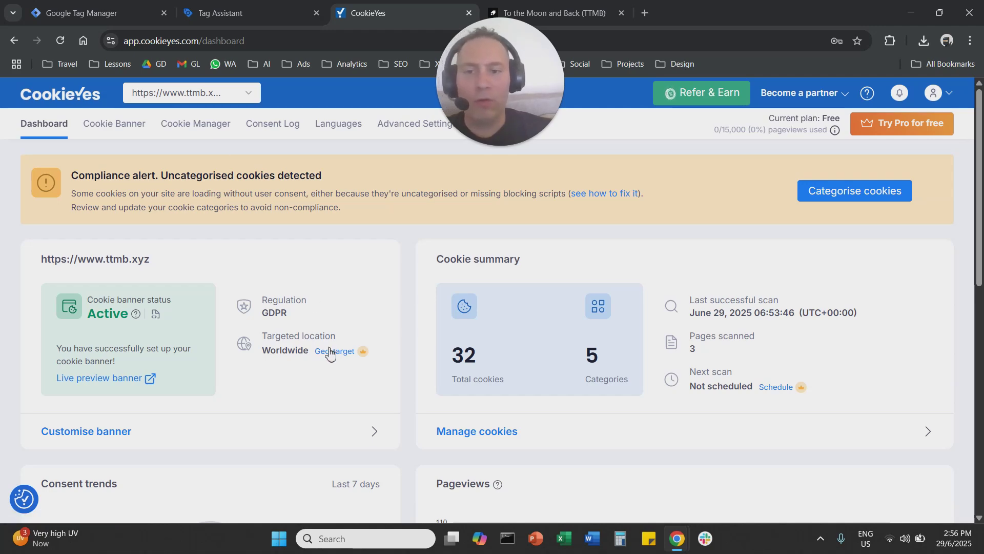
{"action": "left_click_drag", "start_coordinate": [283, 350], "coordinate": [325, 352]}
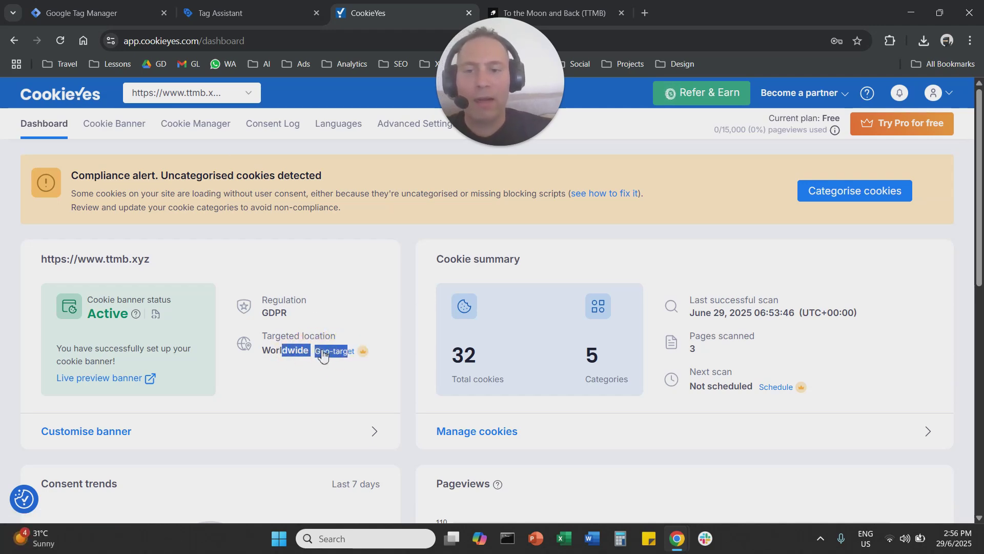
{"action": "left_click", "coordinate": [328, 350]}
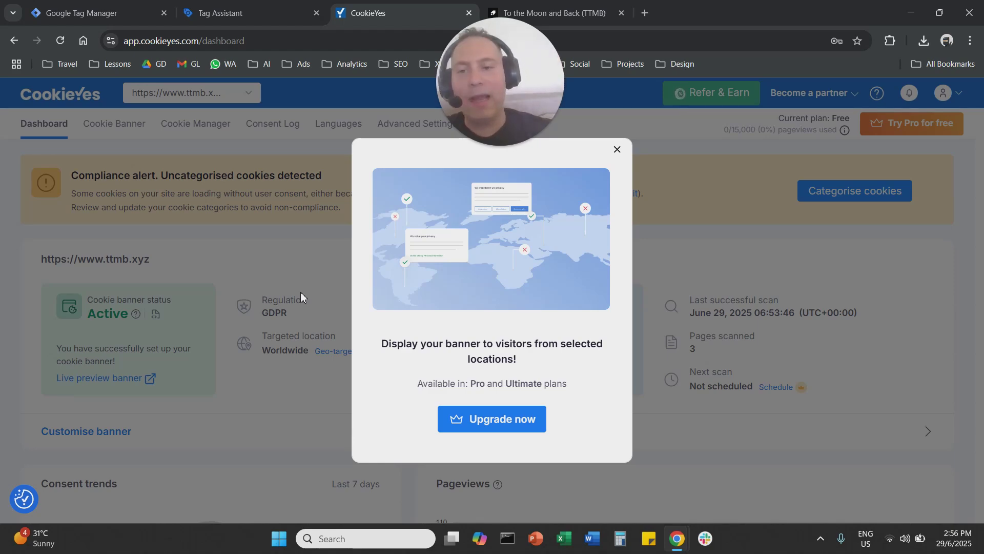
{"action": "left_click", "coordinate": [617, 150]}
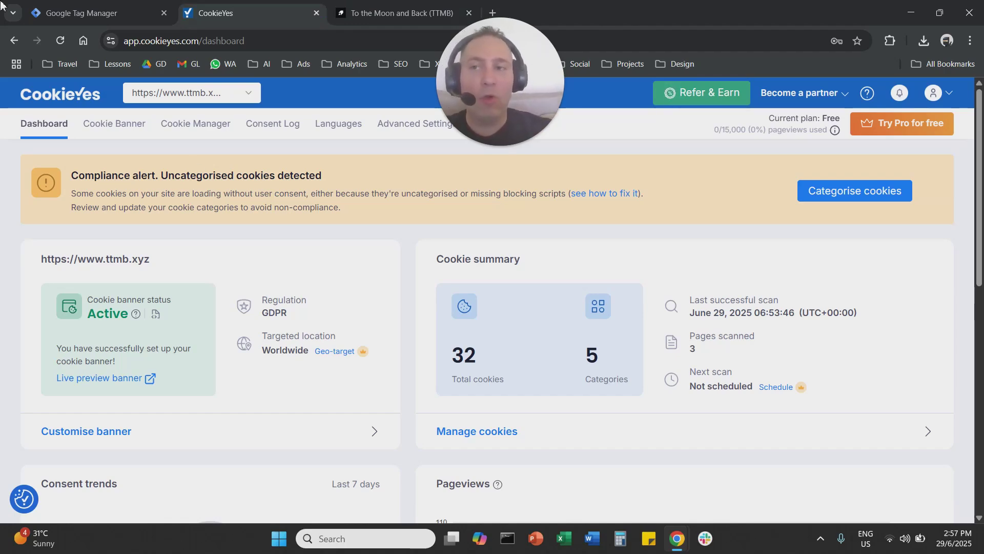
Step: Start a new tag from the CookieYes CMP template, found by searching 'cooki' in the Community Template Gallery
{"action": "left_click", "coordinate": [115, 13]}
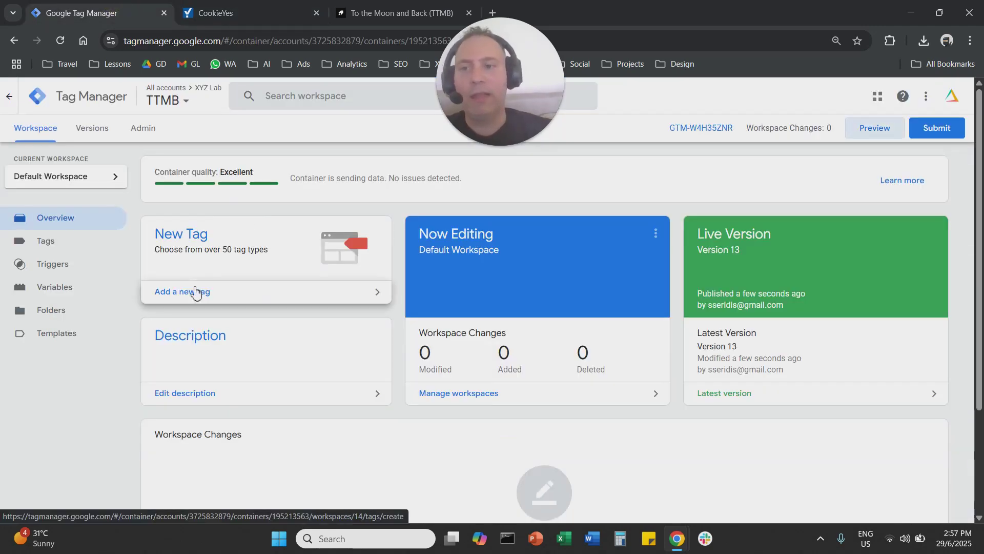
{"action": "left_click", "coordinate": [201, 293]}
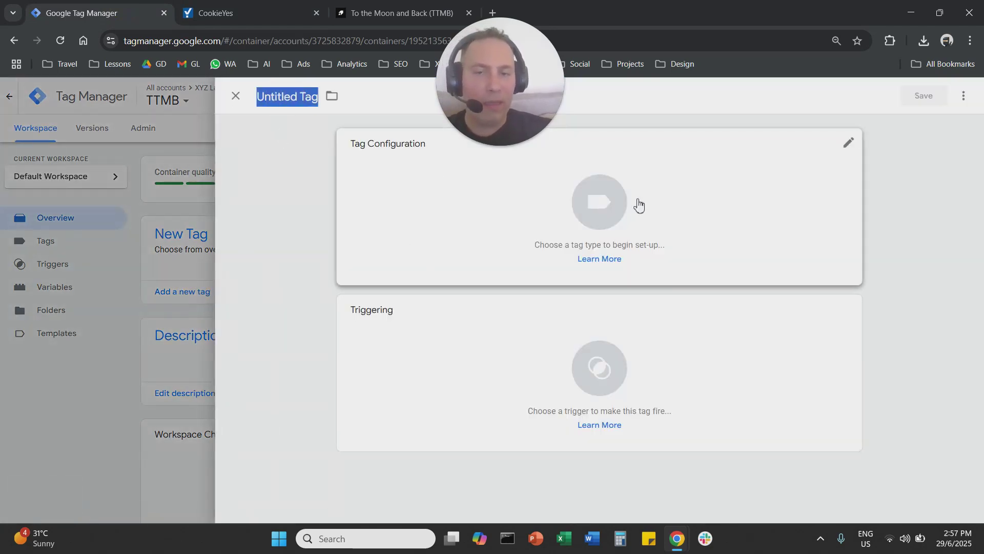
{"action": "left_click", "coordinate": [680, 169]}
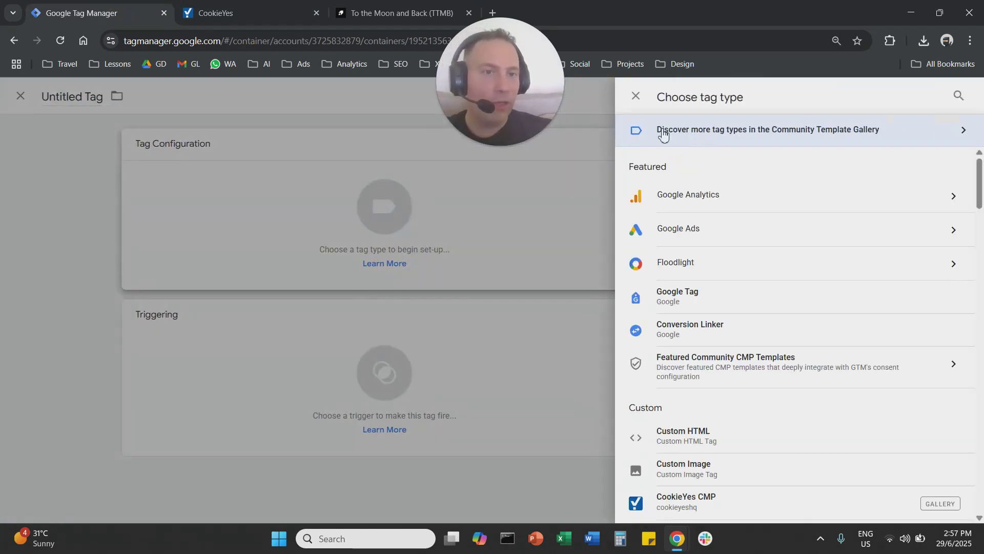
{"action": "left_click_drag", "start_coordinate": [673, 132], "coordinate": [847, 132]}
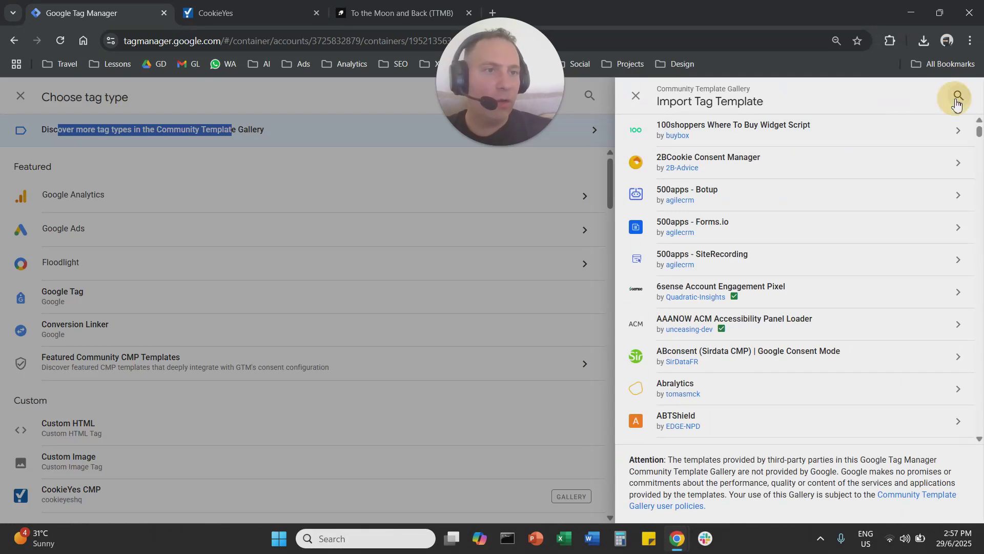
{"action": "left_click", "coordinate": [956, 99]}
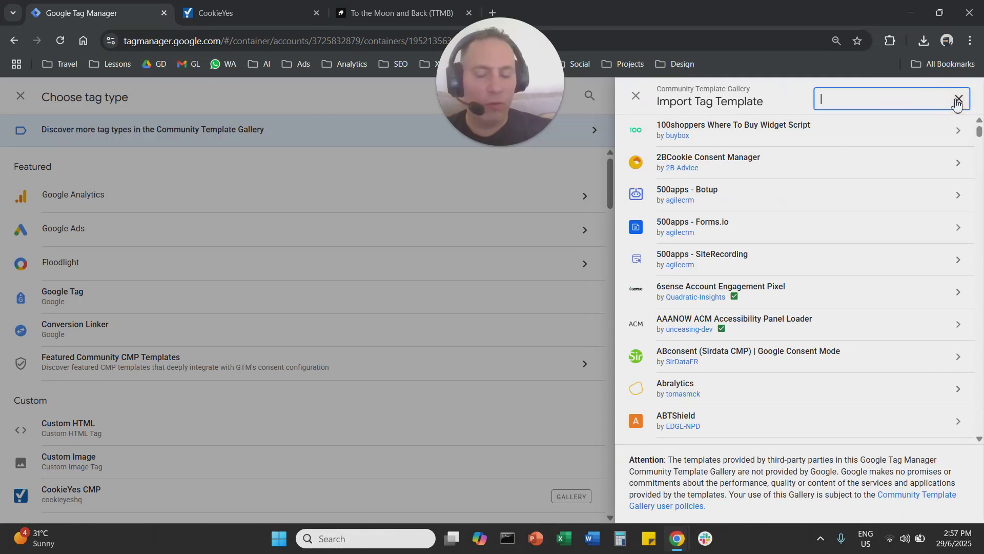
{"action": "type", "text": "cookieye"}
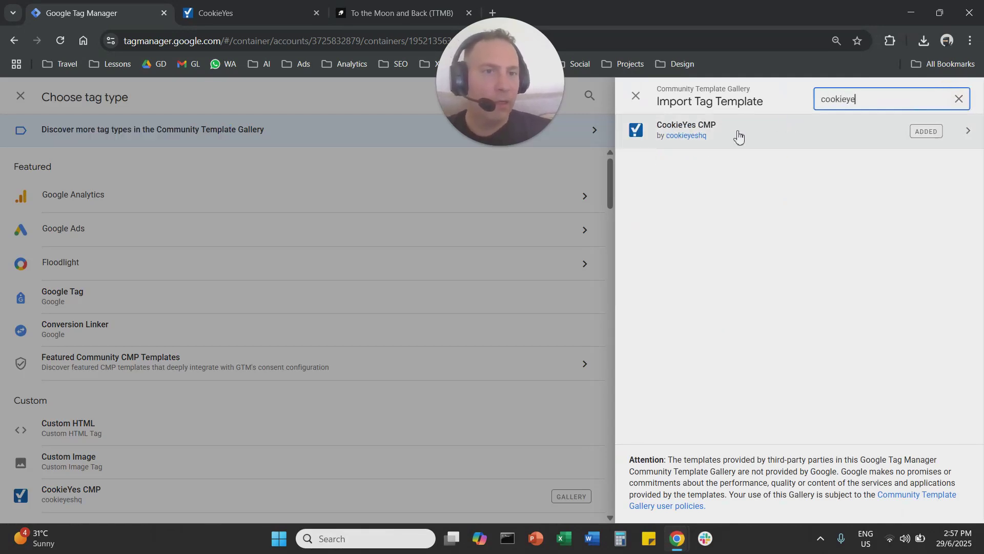
{"action": "left_click", "coordinate": [731, 132]}
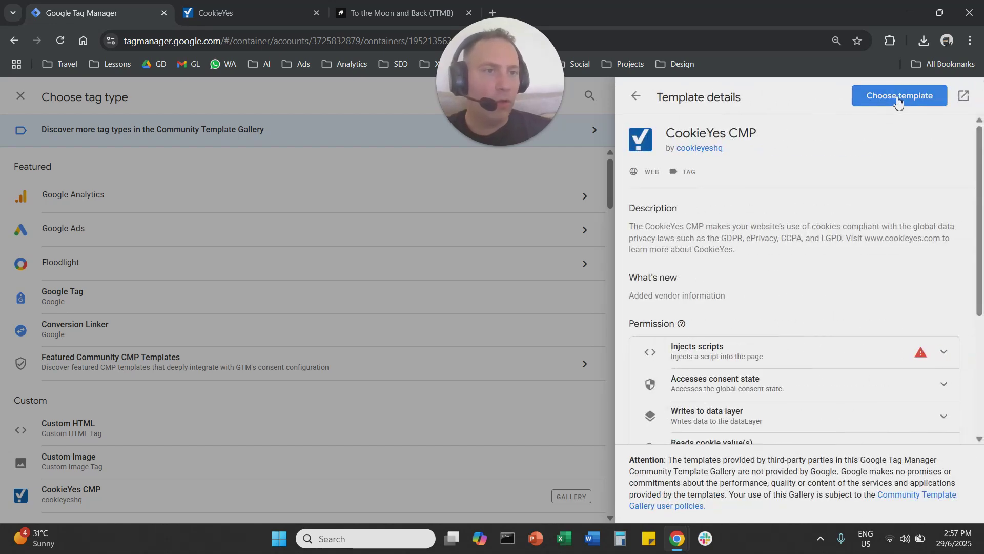
{"action": "left_click", "coordinate": [889, 98]}
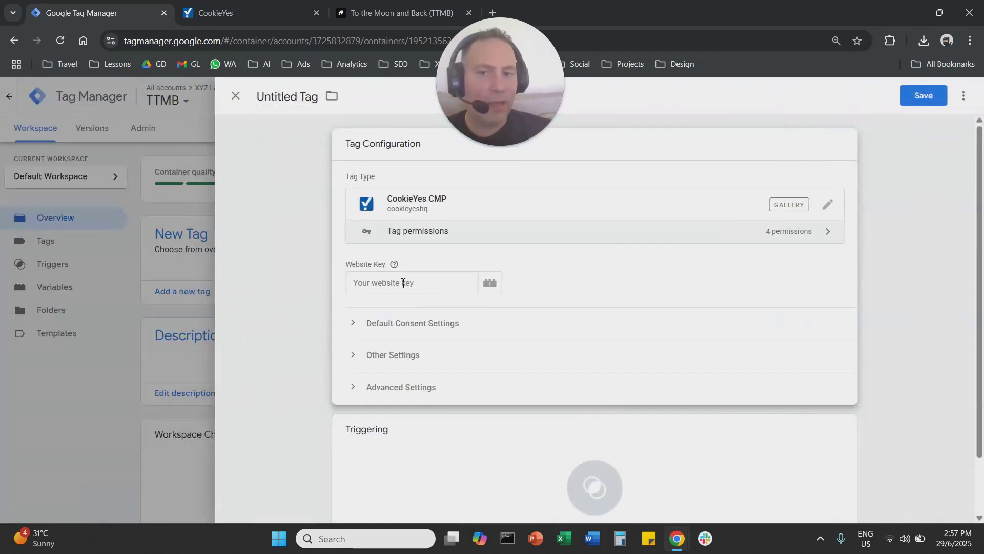
Step: Review the Website Key and default consent settings, opening and cancelling a new consent row
{"action": "left_click", "coordinate": [403, 284]}
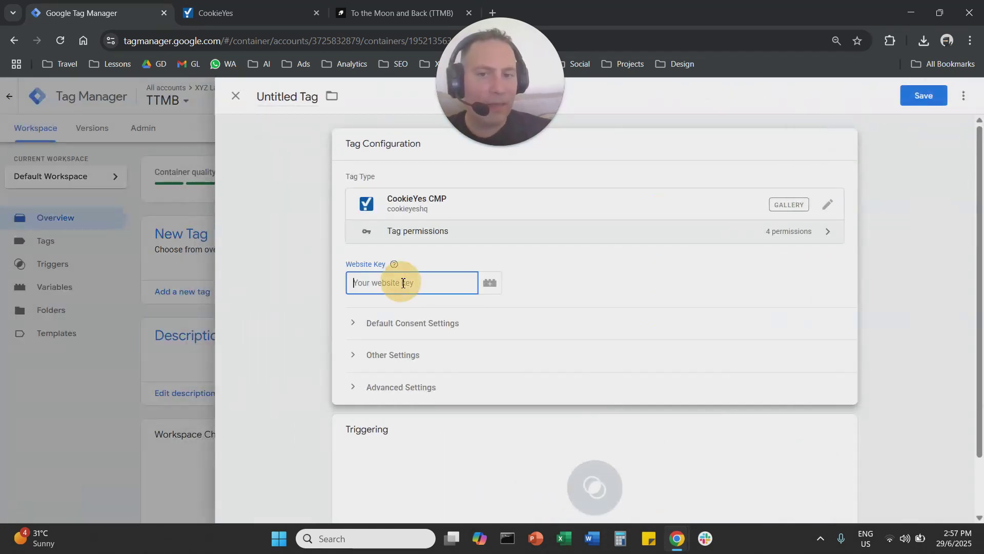
{"action": "left_click", "coordinate": [353, 324]}
{"action": "scroll", "coordinate": [389, 331], "scroll_direction": "down", "scroll_amount": 1}
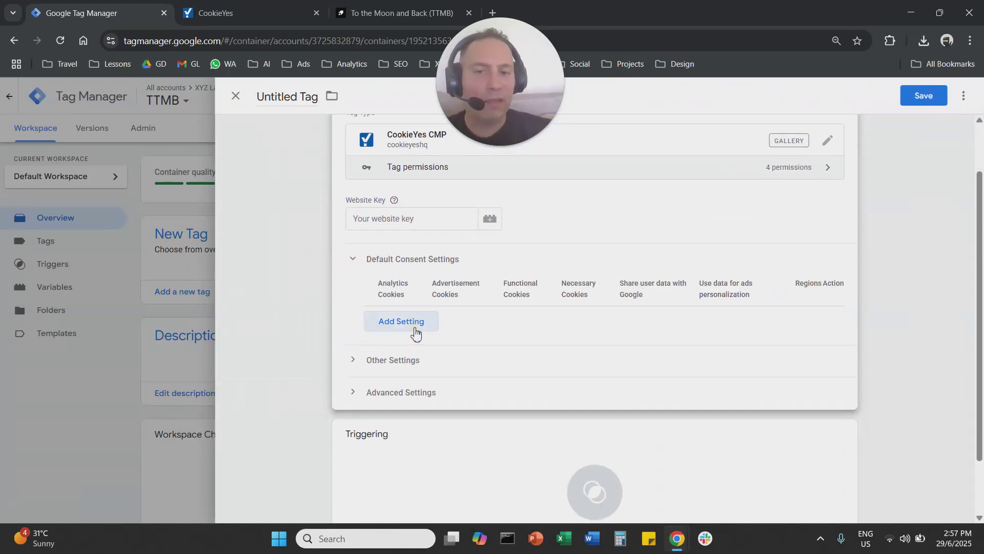
{"action": "left_click", "coordinate": [401, 321]}
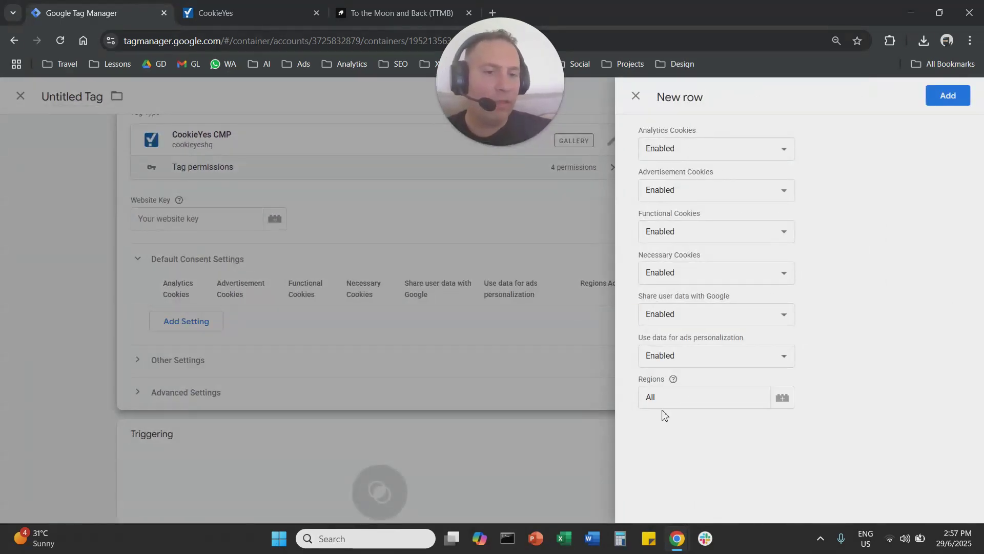
{"action": "left_click", "coordinate": [636, 96]}
Step: Open the trigger list, then close it and discard the unsaved tag
{"action": "scroll", "coordinate": [451, 374], "scroll_direction": "down", "scroll_amount": 2}
{"action": "left_click", "coordinate": [450, 374]}
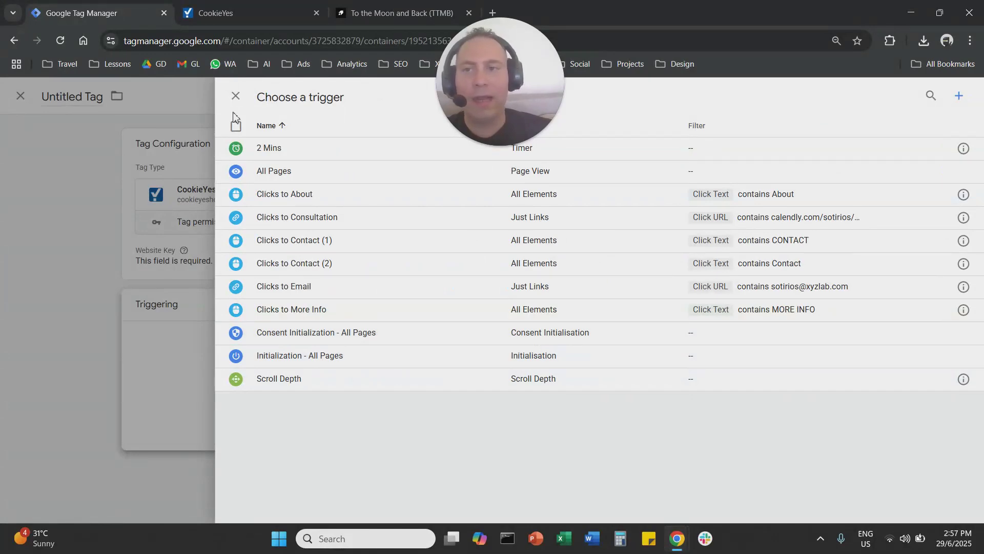
{"action": "left_click", "coordinate": [236, 97]}
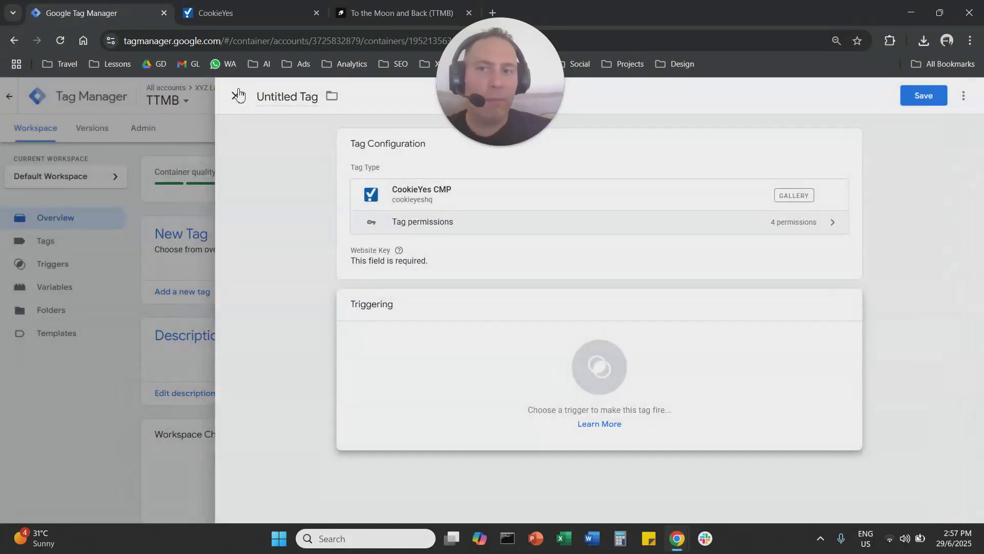
{"action": "left_click", "coordinate": [235, 96]}
{"action": "left_click", "coordinate": [597, 241]}
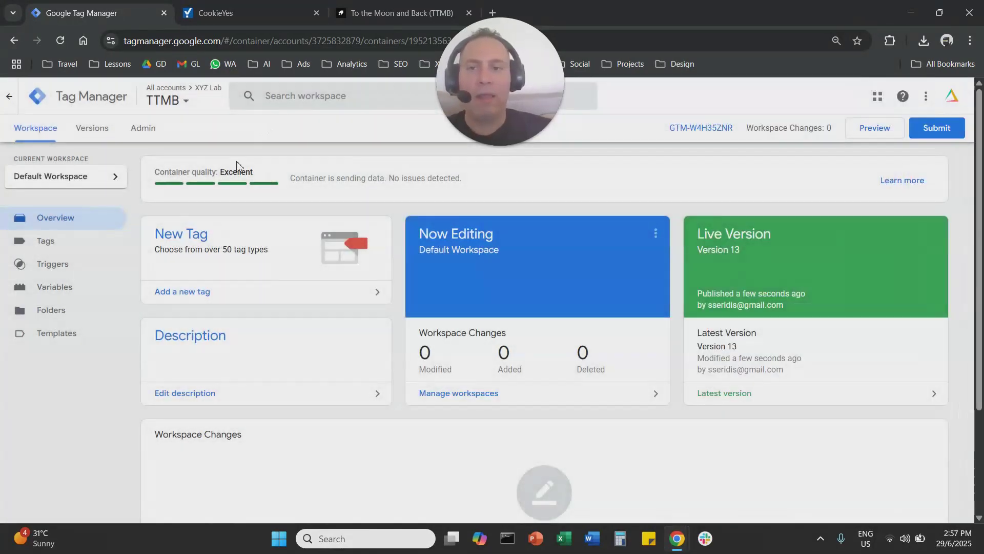